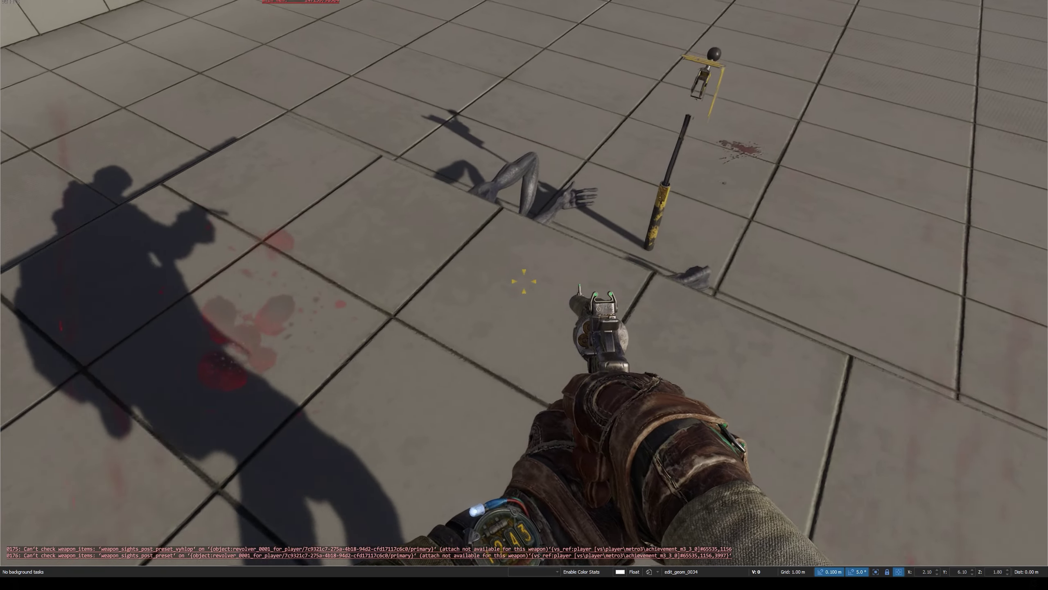
Play-test the Dark monster by shooting its body with the assault rifle, and return to the level editor
key("d")
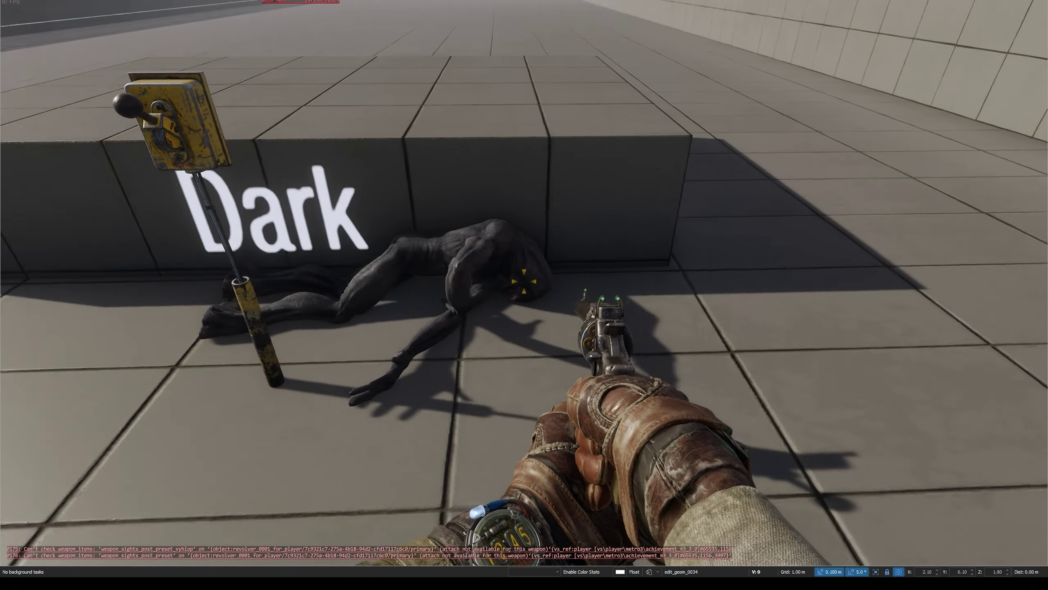
right_click(524, 282)
key("2")
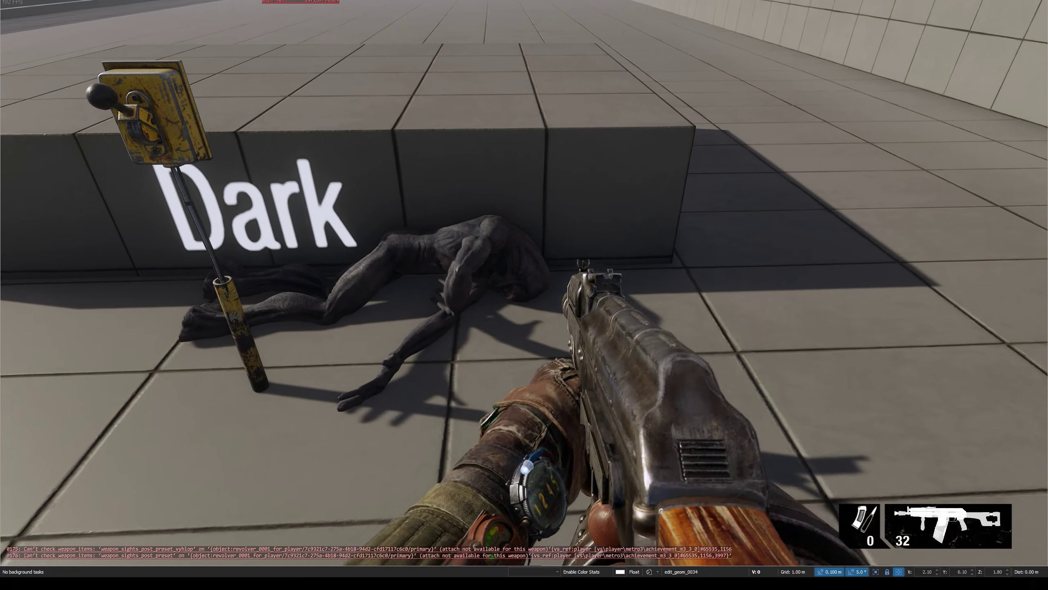
right_click(524, 281)
left_click(524, 281)
key("s")
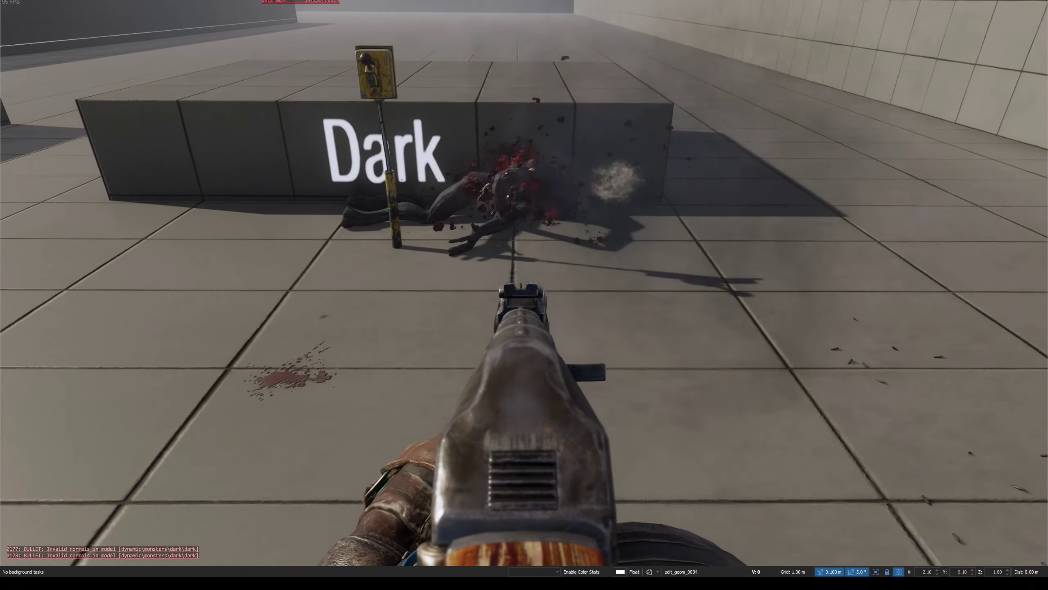
right_click(524, 282)
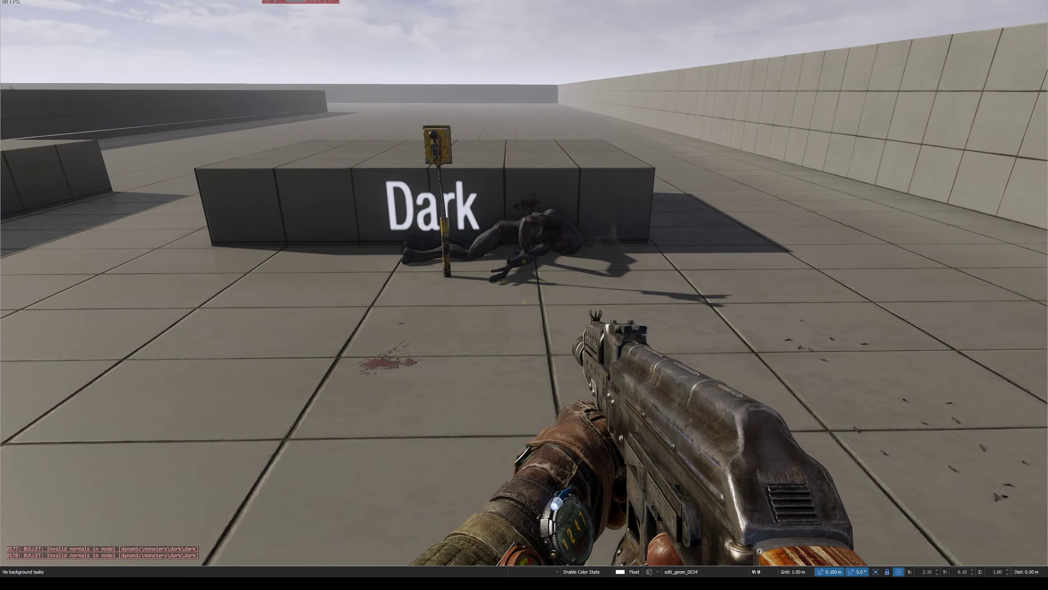
key("Escape")
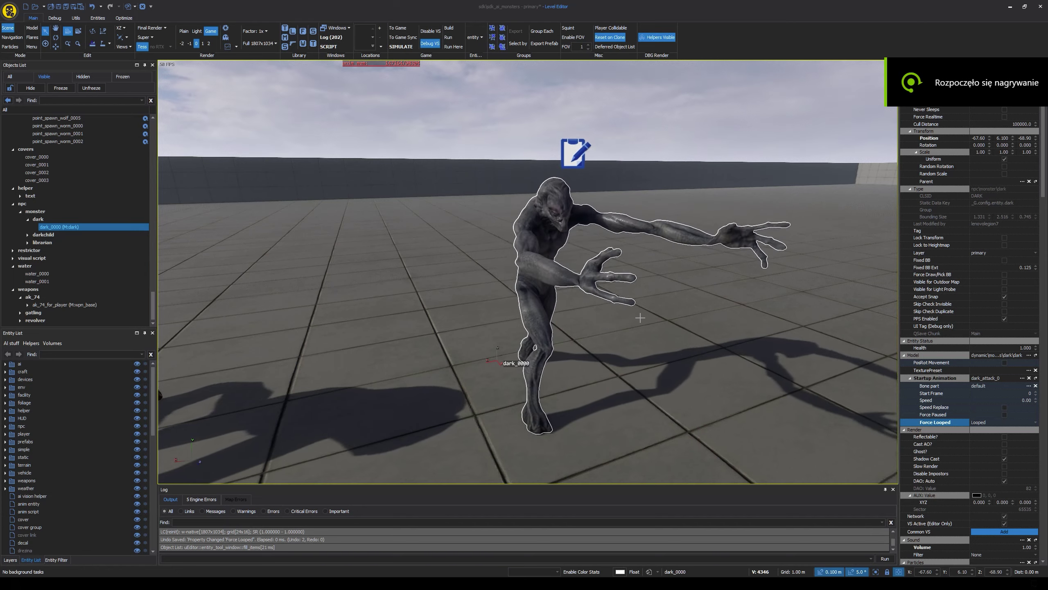
Preview the motions dark_attack_0_0 and dark_attack_2_in_0 in turn as the startup animation of dark_0000
key("a")
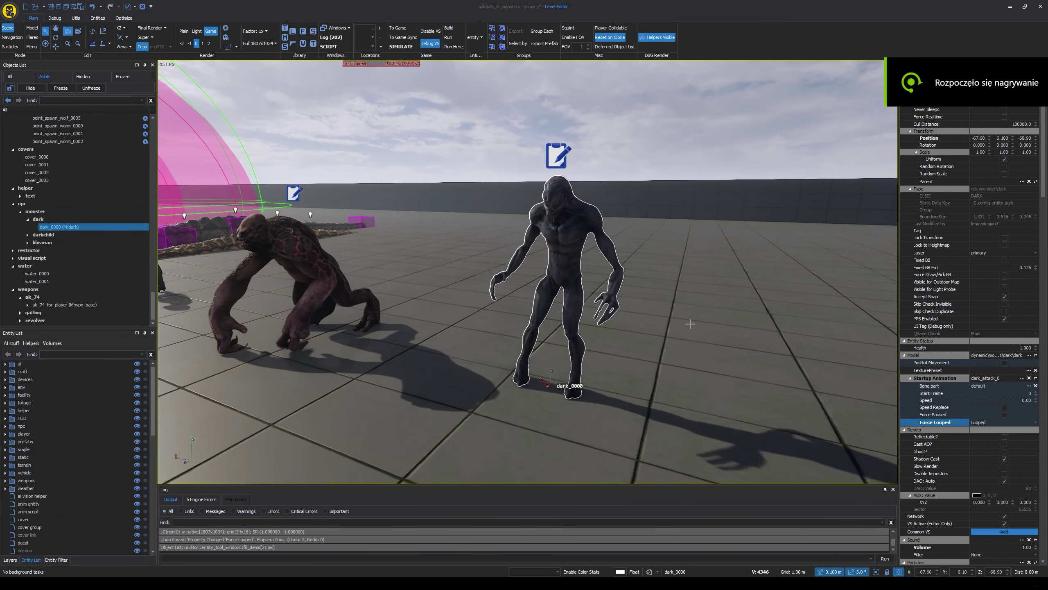
left_click(1022, 379)
left_click_drag(658, 66, 737, 151)
double_click(699, 238)
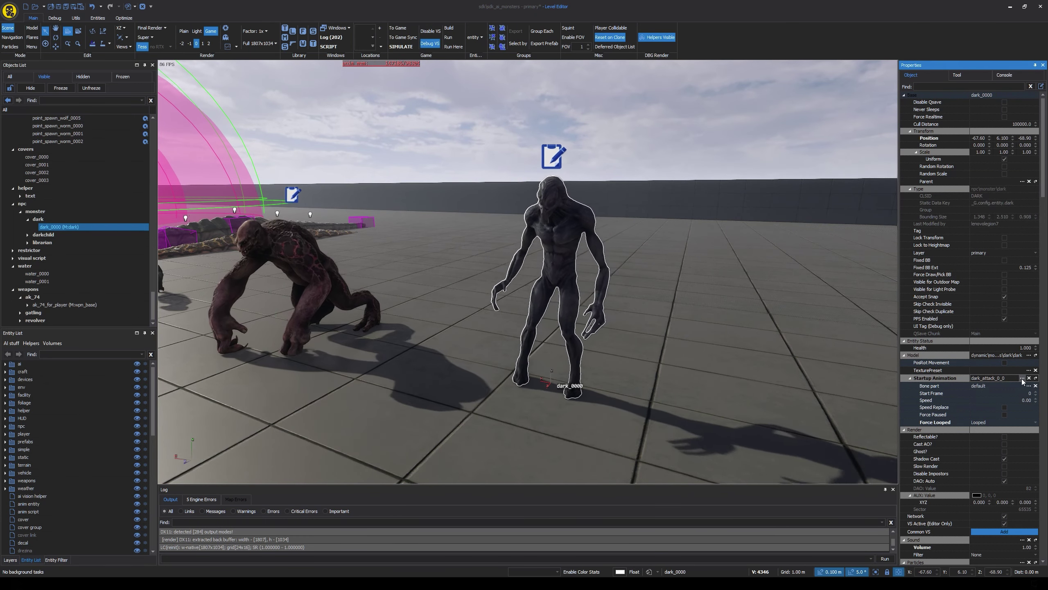
left_click(1022, 379)
double_click(703, 268)
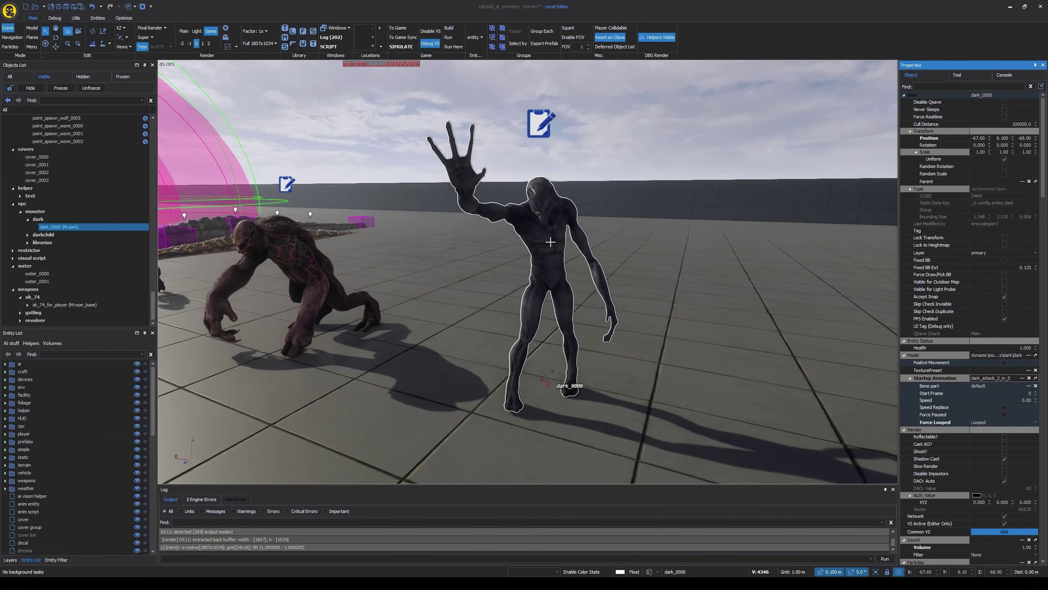
Preview dark_critacalhit_front_0 followed by dark_fast_walk_0 as the startup animation of dark_0000
left_click(1022, 378)
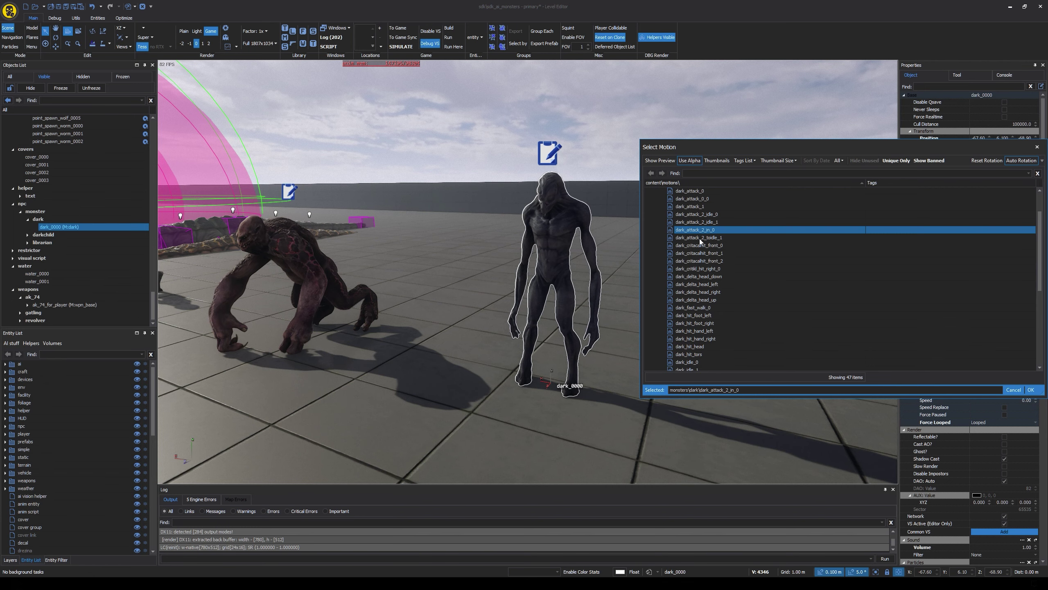
double_click(700, 245)
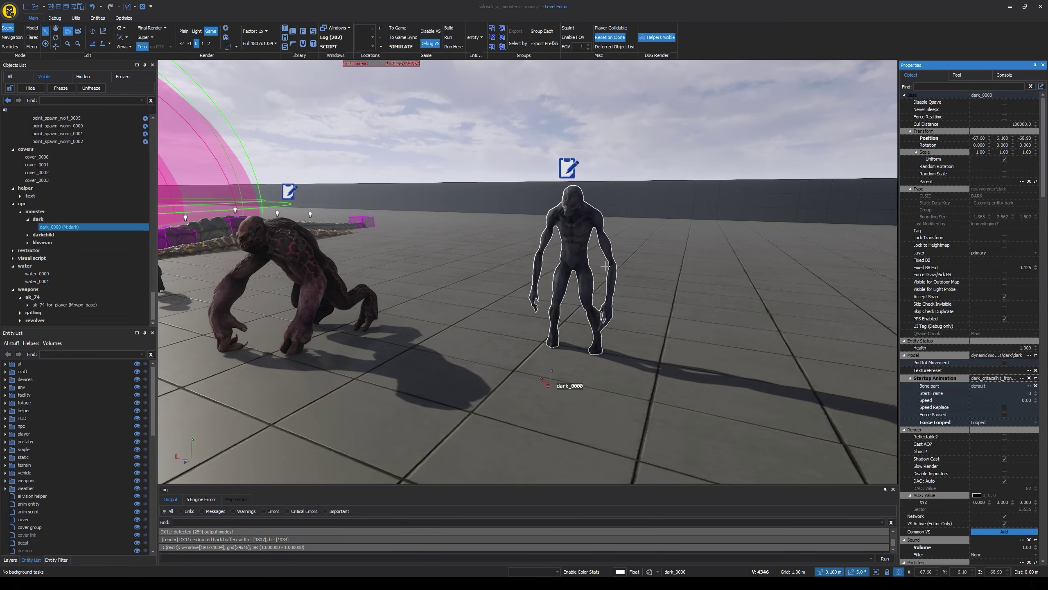
left_click(1022, 378)
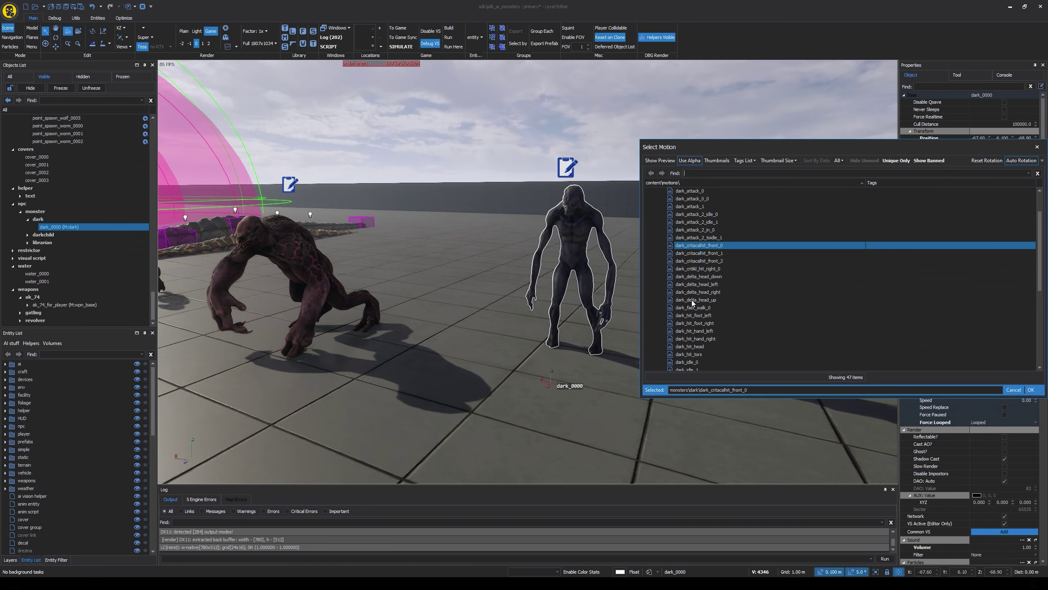
double_click(693, 307)
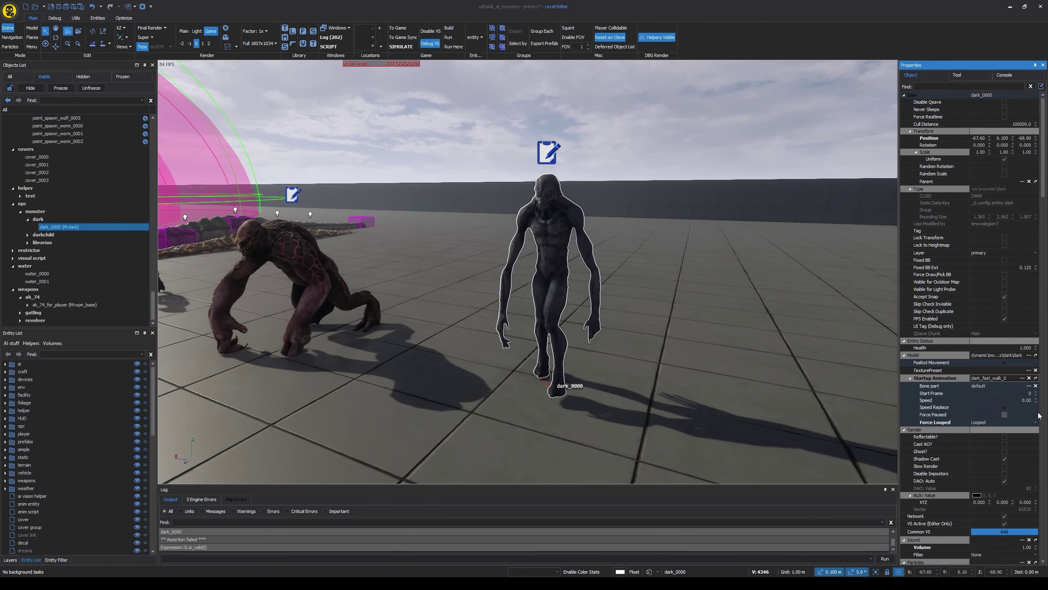
Try a startup animation speed of 1 with Force Paused switched on and off, and reset the speed to 0
left_click(1028, 401)
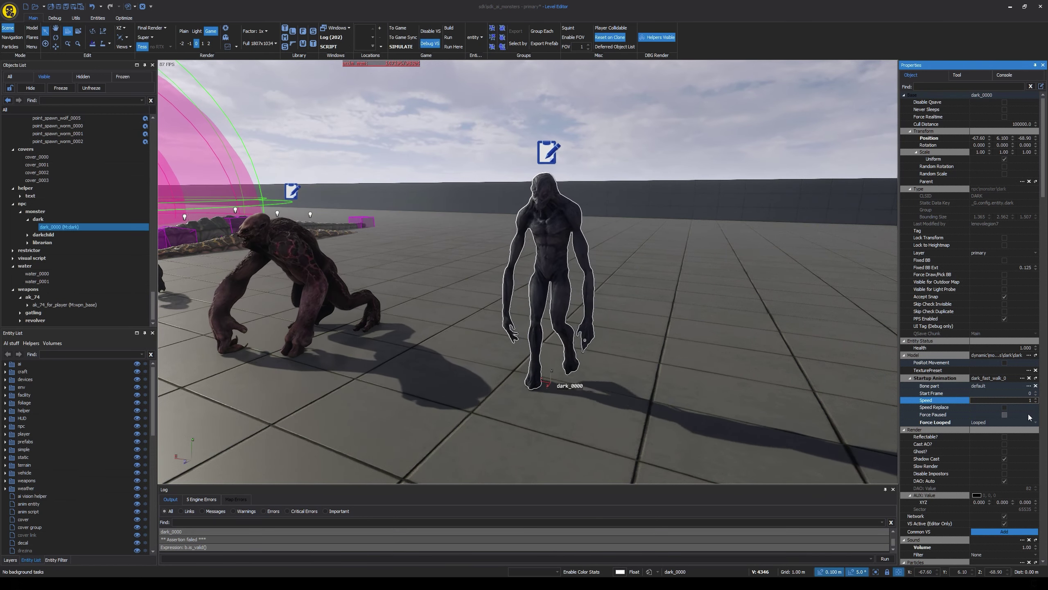
left_click(1018, 413)
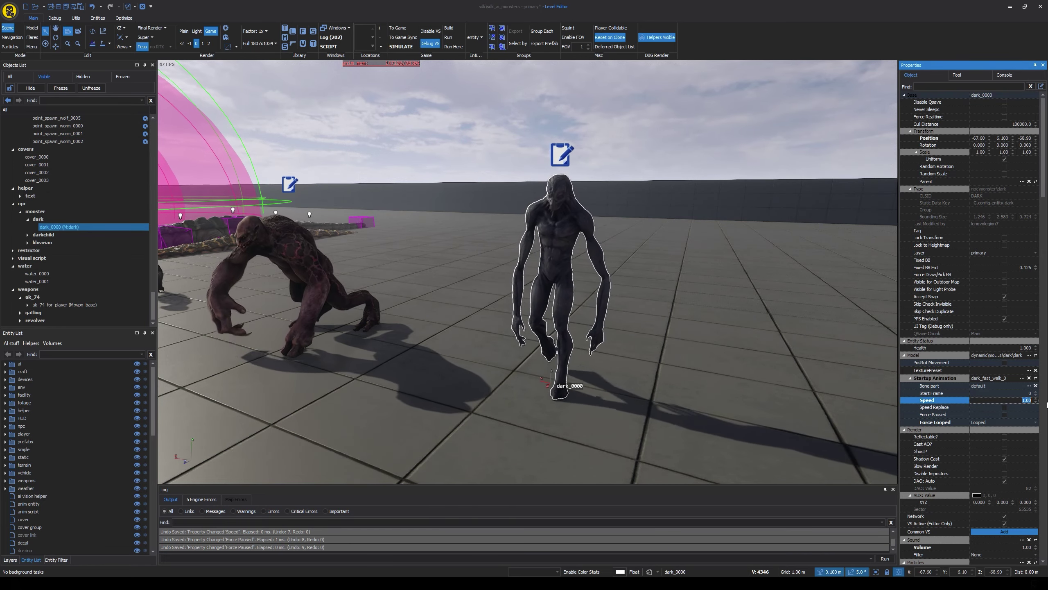
left_click(1004, 414)
left_click(1012, 393)
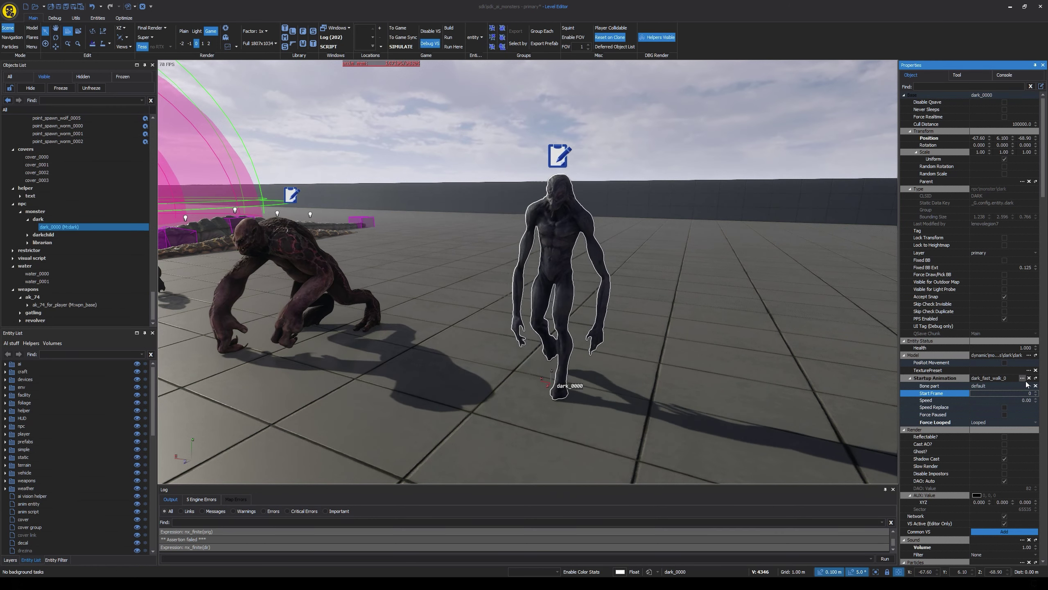
Set the startup animation of dark_0000 to dark_hit_foot_left and inspect the resulting pose up close
left_click(1023, 378)
scroll(709, 297, "down", 2)
left_click(709, 276)
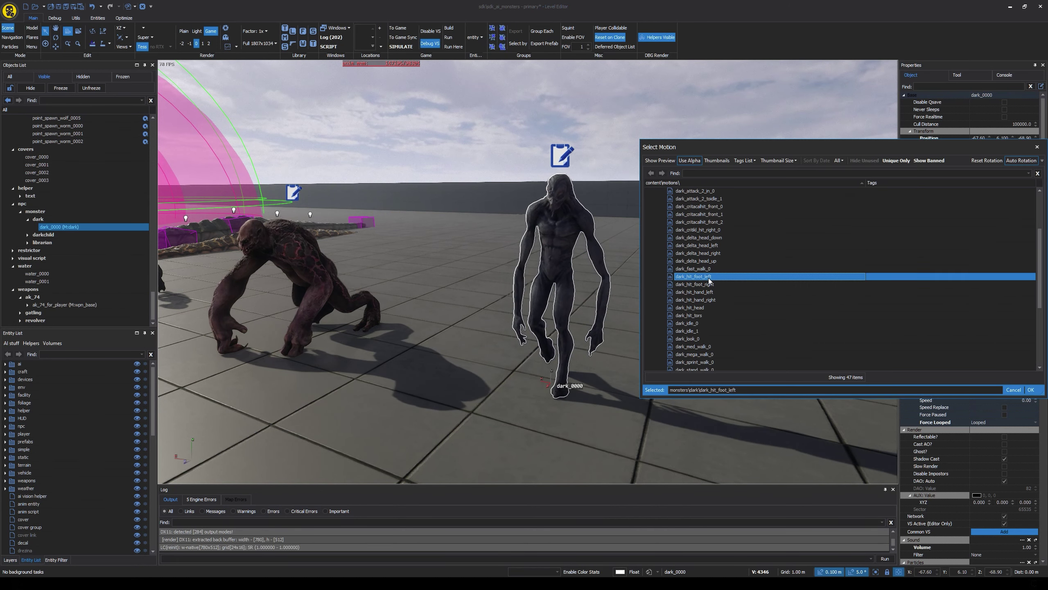
double_click(709, 277)
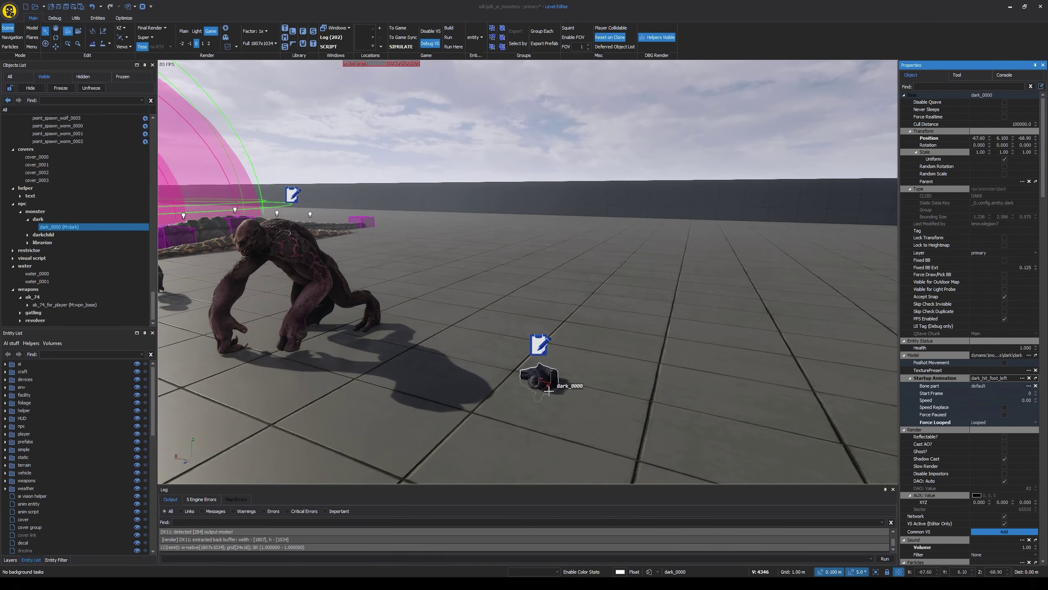
right_click_drag(580, 349, 594, 475)
key("w")
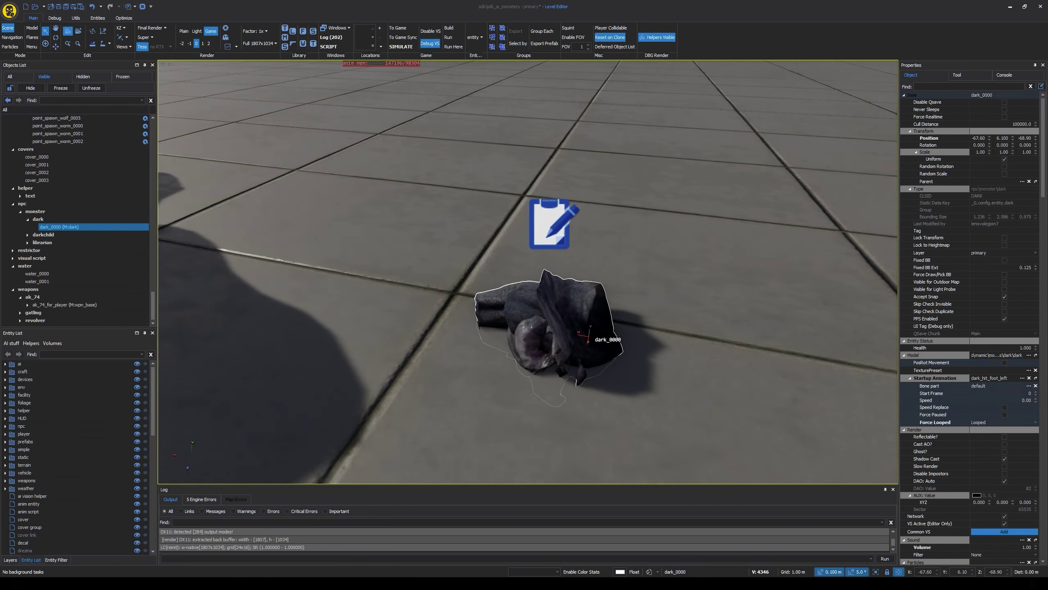
scroll(528, 272, "down", 5)
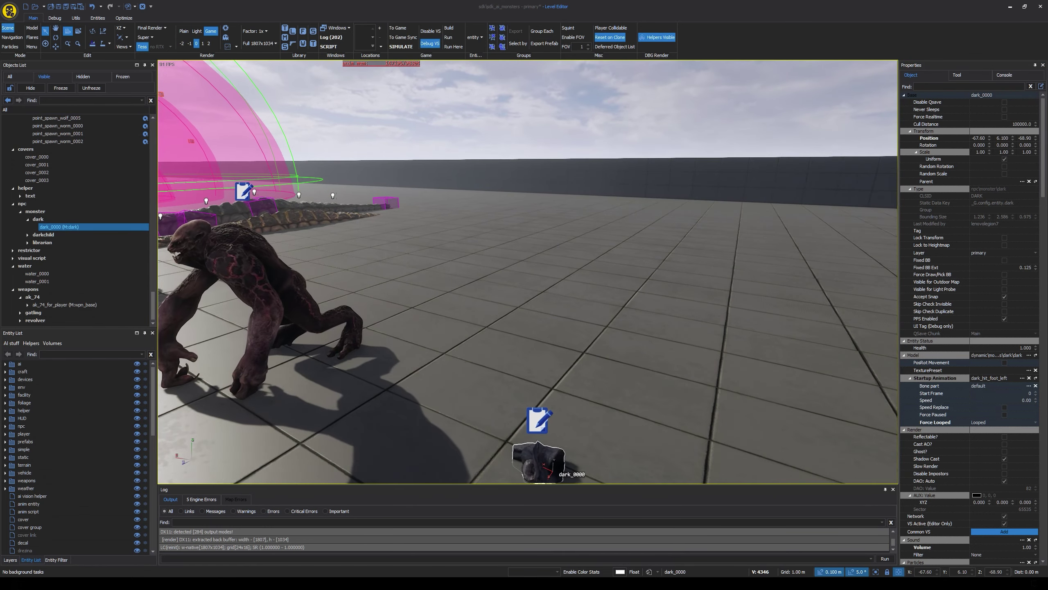
right_click_drag(556, 421, 581, 349)
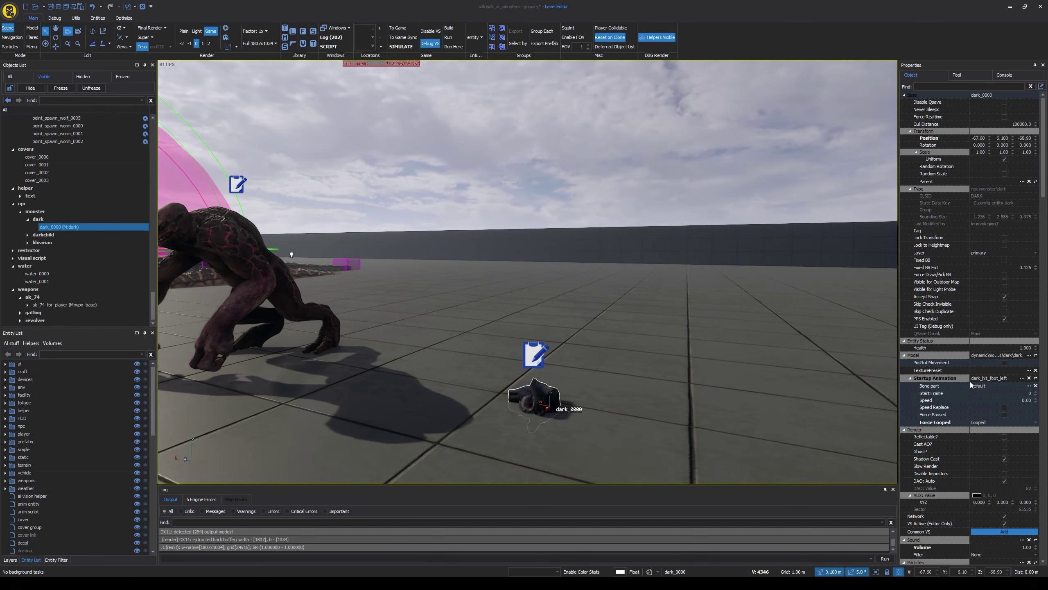
Preview dark_hit_hand_left followed by l_03_cut_scene_0 as the startup animation of dark_0000
left_click(1021, 378)
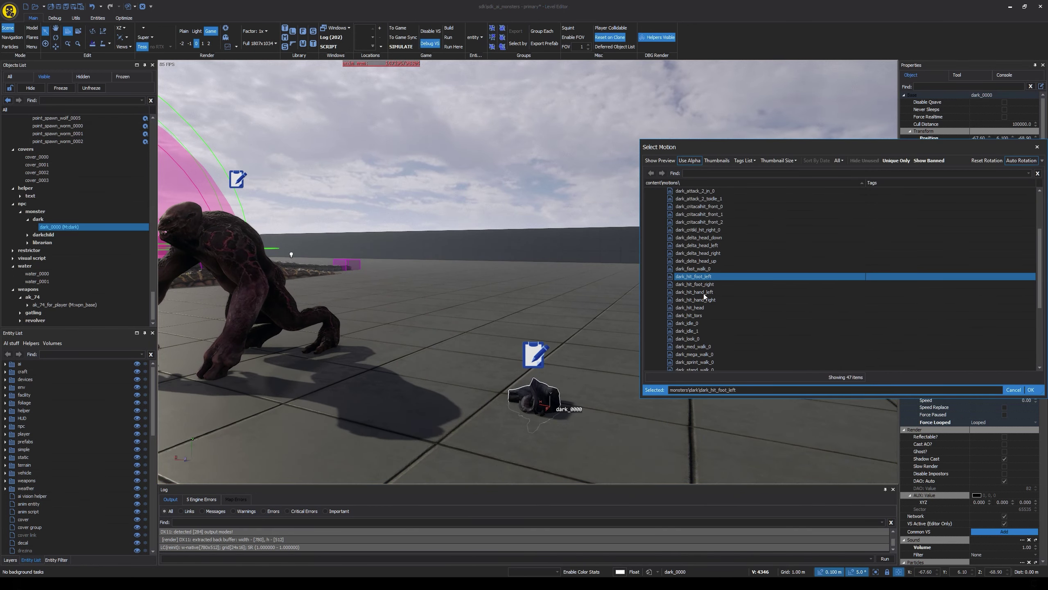
double_click(703, 293)
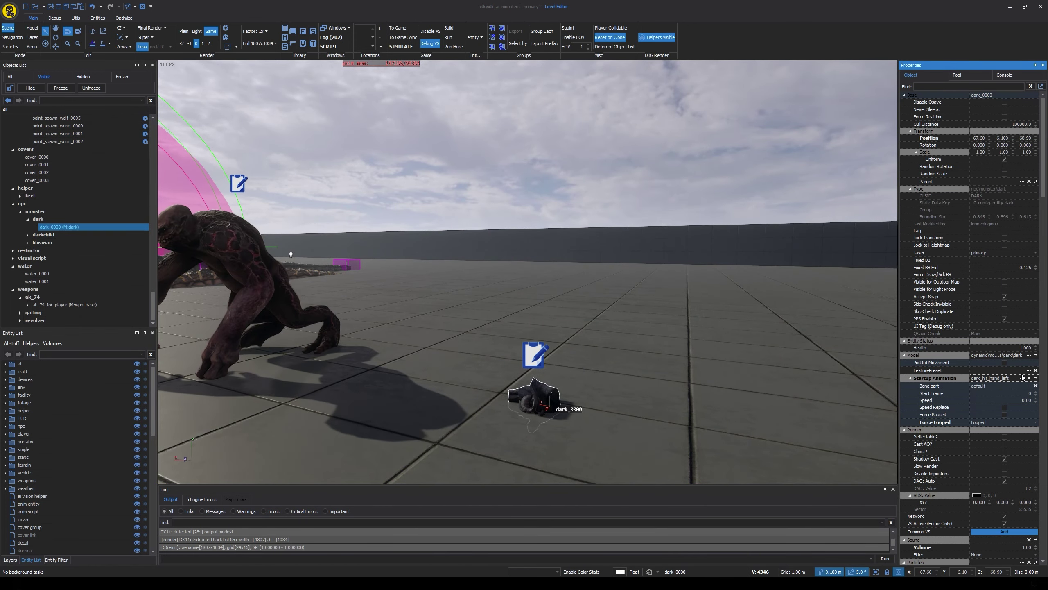
left_click(1022, 378)
scroll(704, 297, "down", 2)
left_click(707, 285)
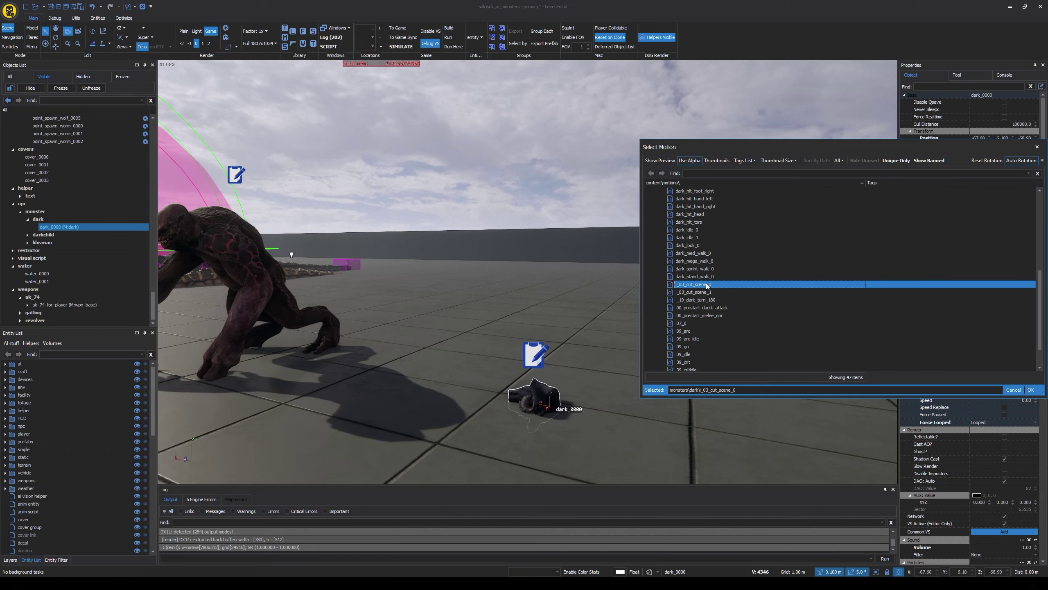
double_click(707, 285)
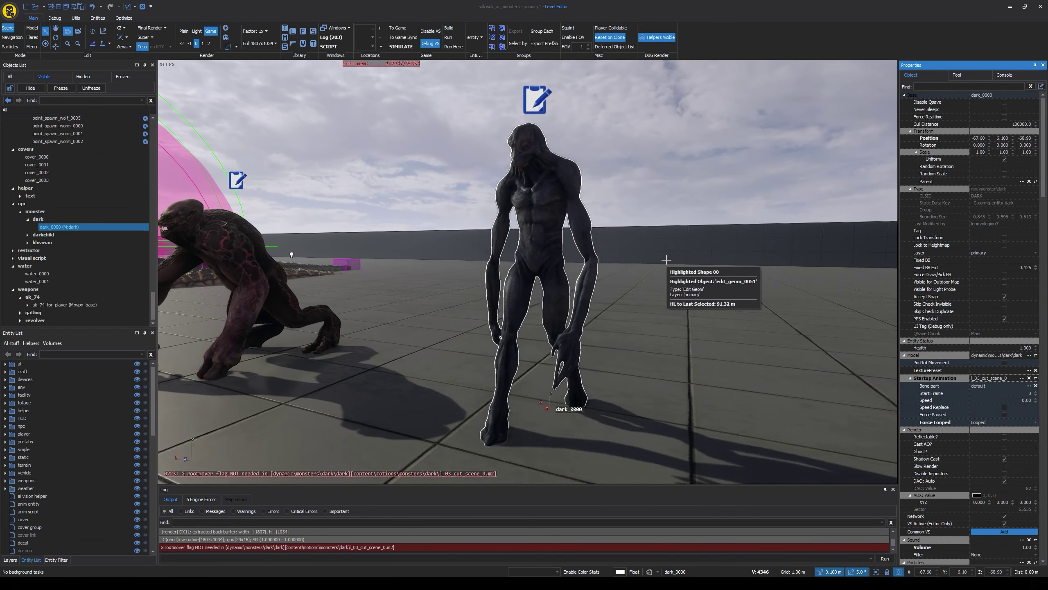
Set the startup animation of dark_0000 to l_03_cut_scene_1 and watch the motion play
left_click(1022, 379)
double_click(713, 300)
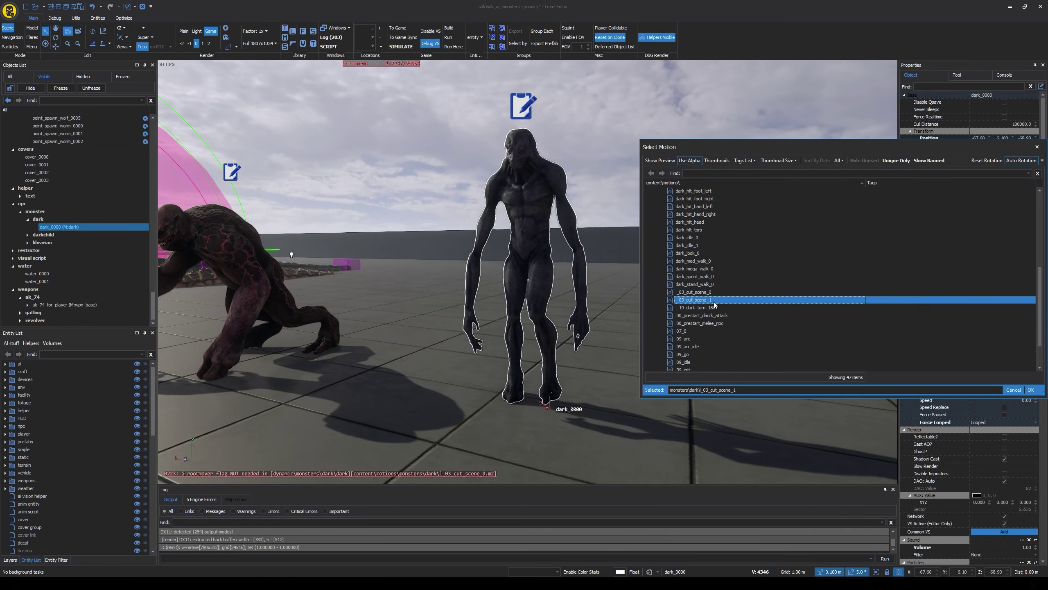
mouse_move(660, 247)
right_mouse_down()
mouse_move(626, 217)
mouse_move(644, 211)
mouse_move(659, 248)
right_mouse_up()
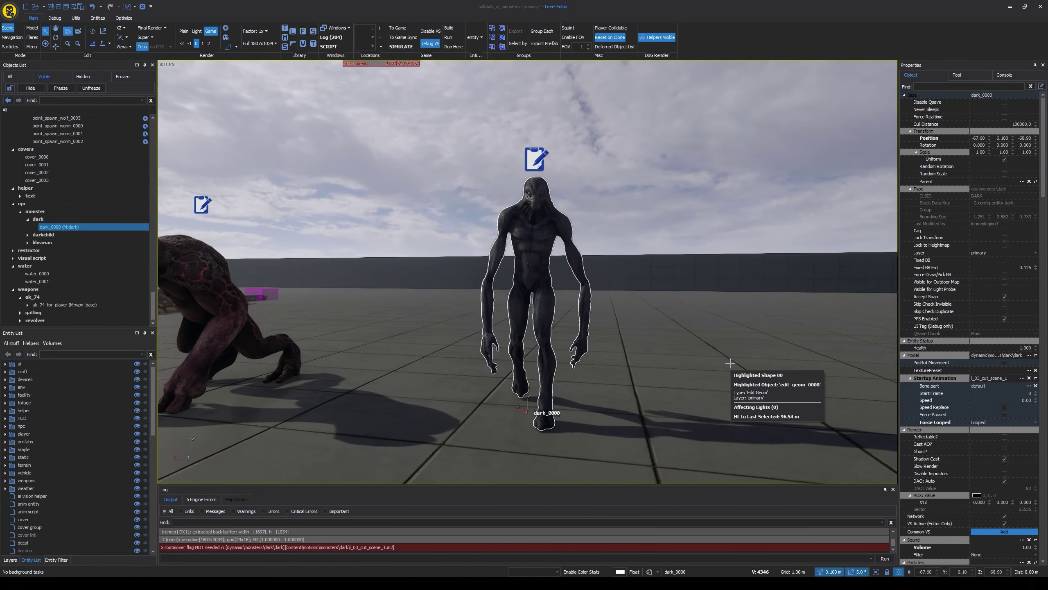
Preview l_19_dark_turn_180 followed by l00_prestart_darck_attack as the startup animation of dark_0000
left_click(1022, 379)
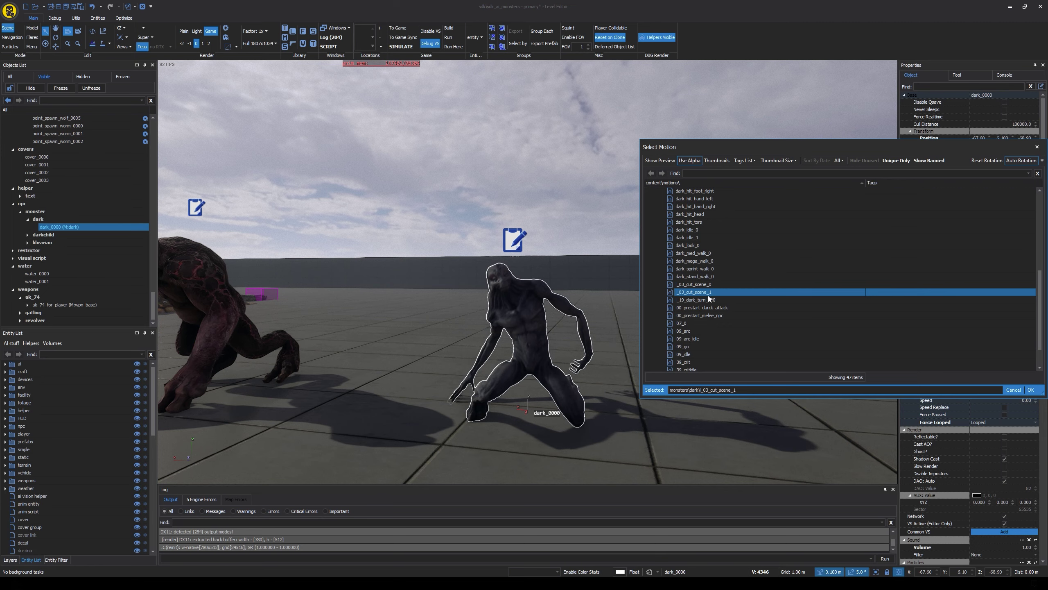
double_click(701, 300)
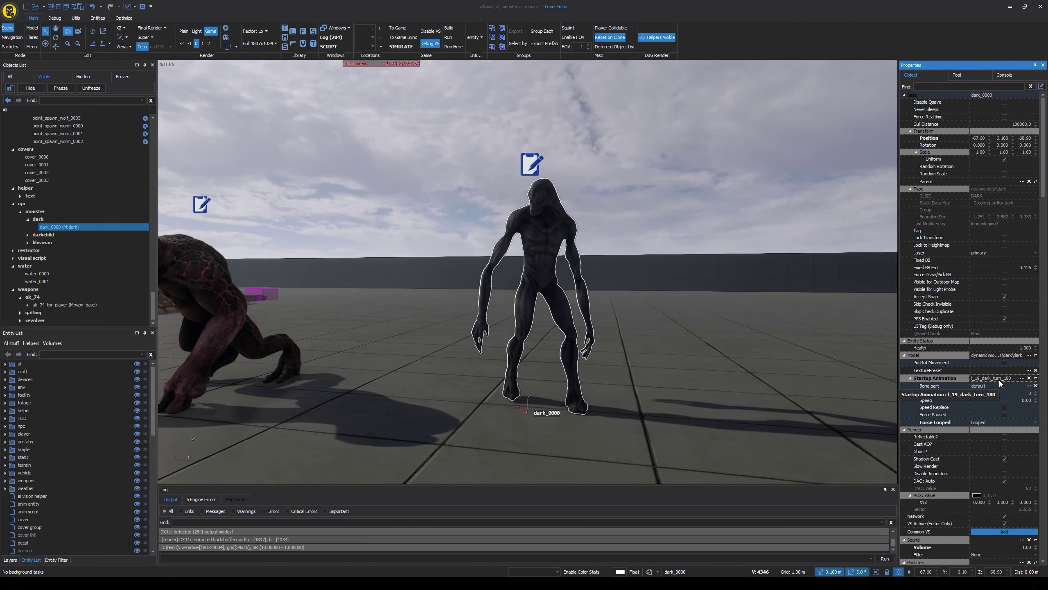
left_click(1022, 378)
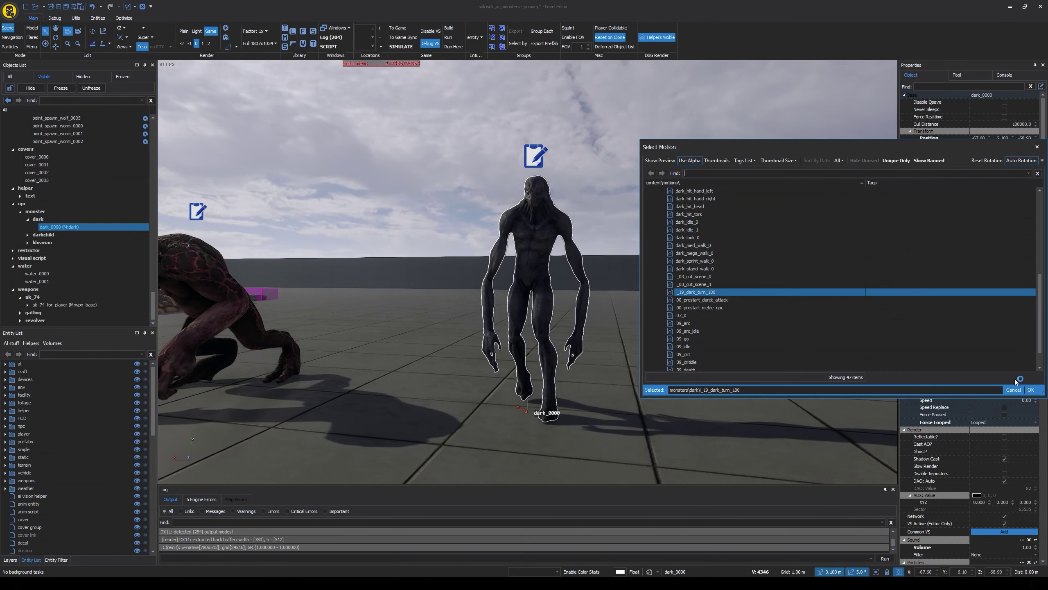
double_click(700, 301)
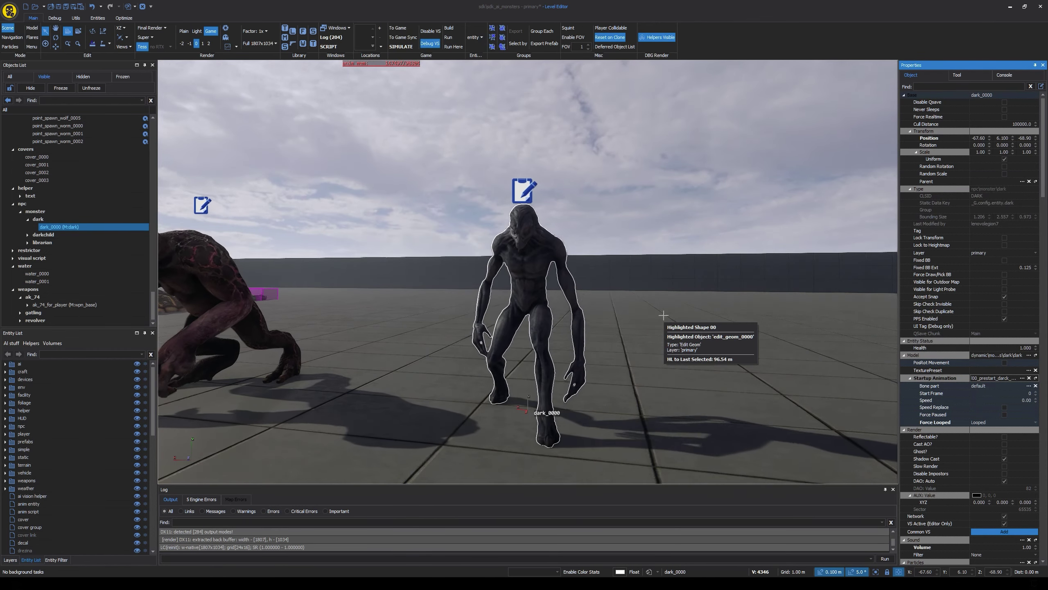
Set the startup animation of dark_0000 to l00_prestart_melee_npc and view the monster from other sides
left_click(1022, 378)
left_click(705, 300)
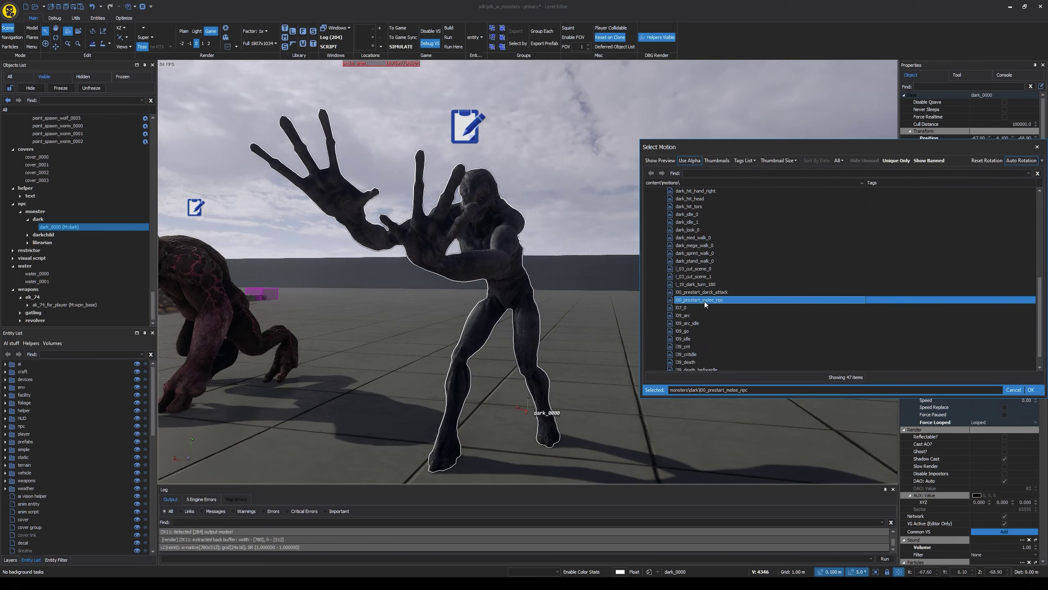
double_click(704, 301)
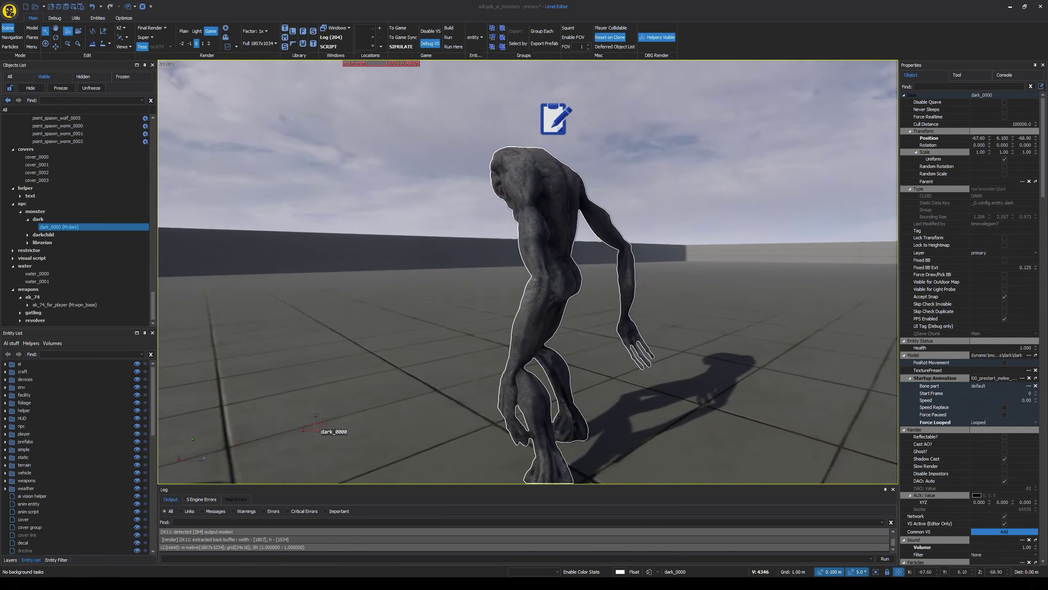
middle_click_drag(527, 272, 714, 254)
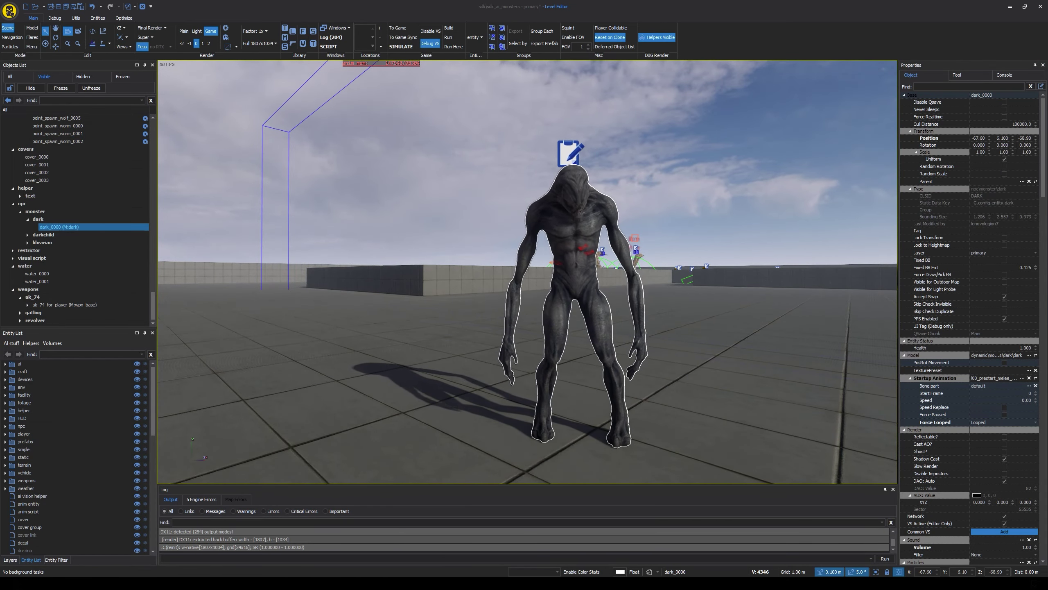
Set the startup animation of dark_0000 to l07_0
left_click(1023, 378)
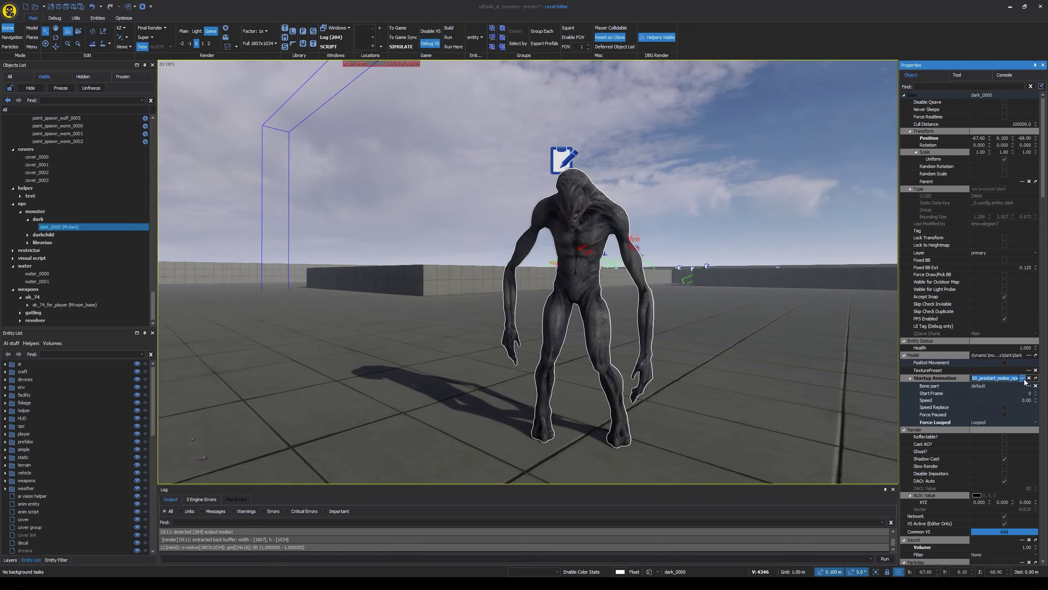
left_click(684, 292)
double_click(683, 291)
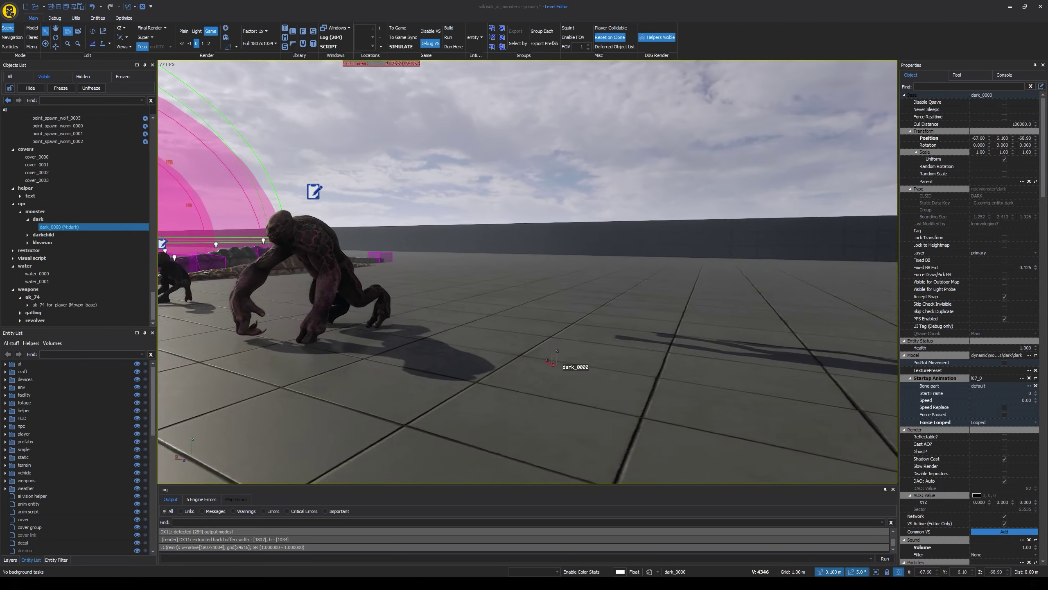
Preview l09_arc as the startup animation of dark_0000 and watch the motion from the front
right_click_drag(528, 272, 594, 204)
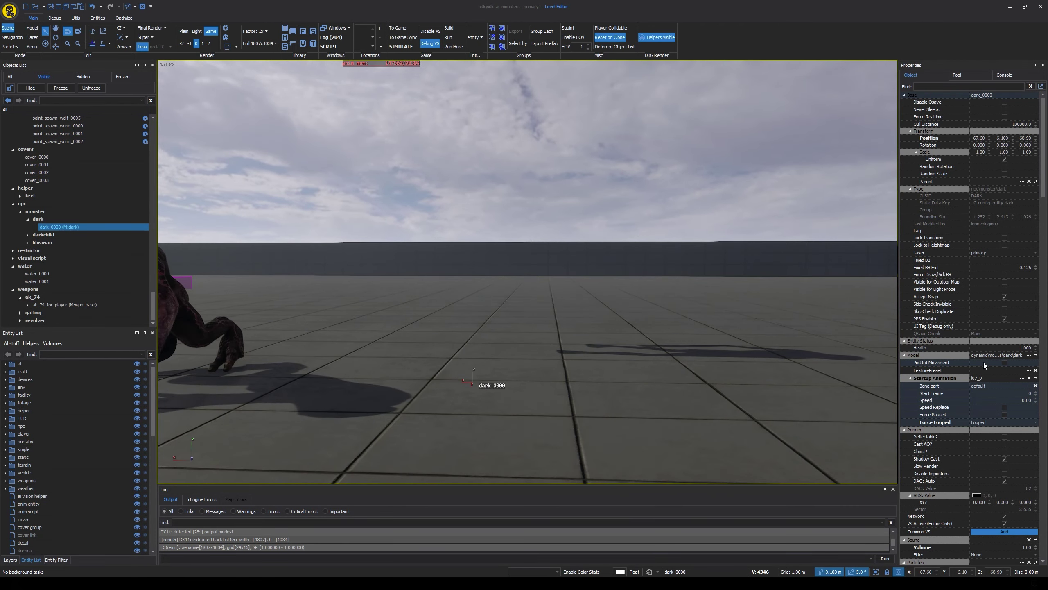
left_click(1023, 378)
double_click(694, 298)
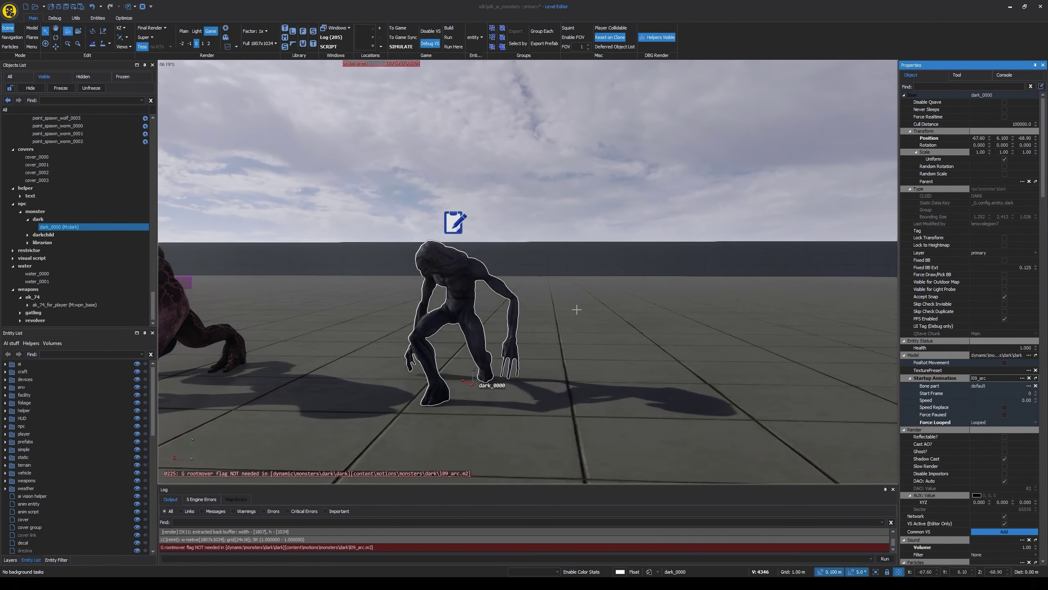
mouse_move(576, 309)
right_mouse_down()
mouse_move(527, 303)
mouse_move(565, 315)
mouse_move(586, 277)
mouse_move(575, 309)
right_mouse_up()
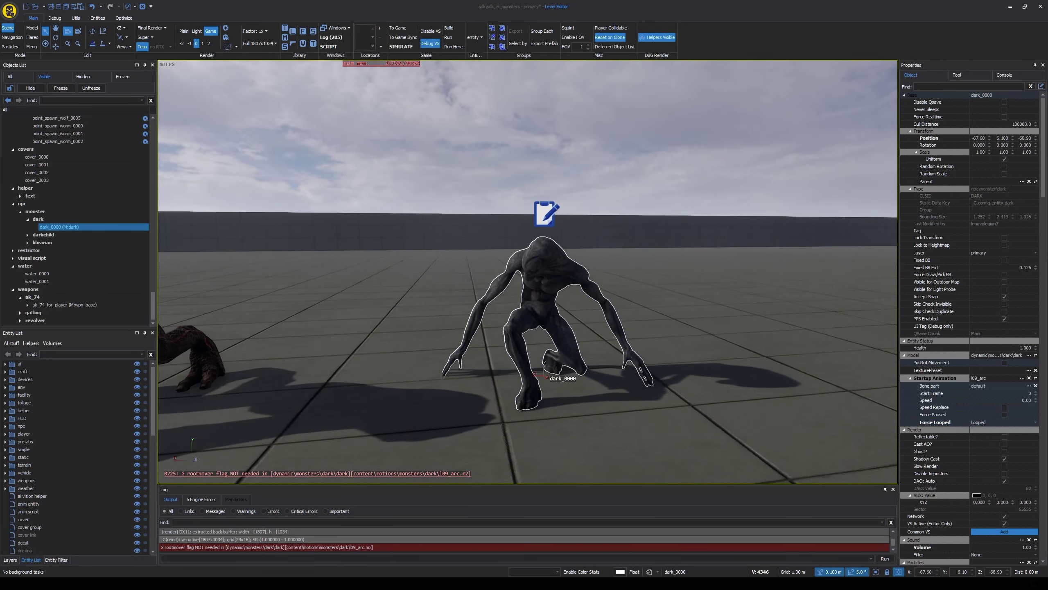
Preview l09_arc_idle followed by l09_go as the startup animation of dark_0000
left_click(1023, 378)
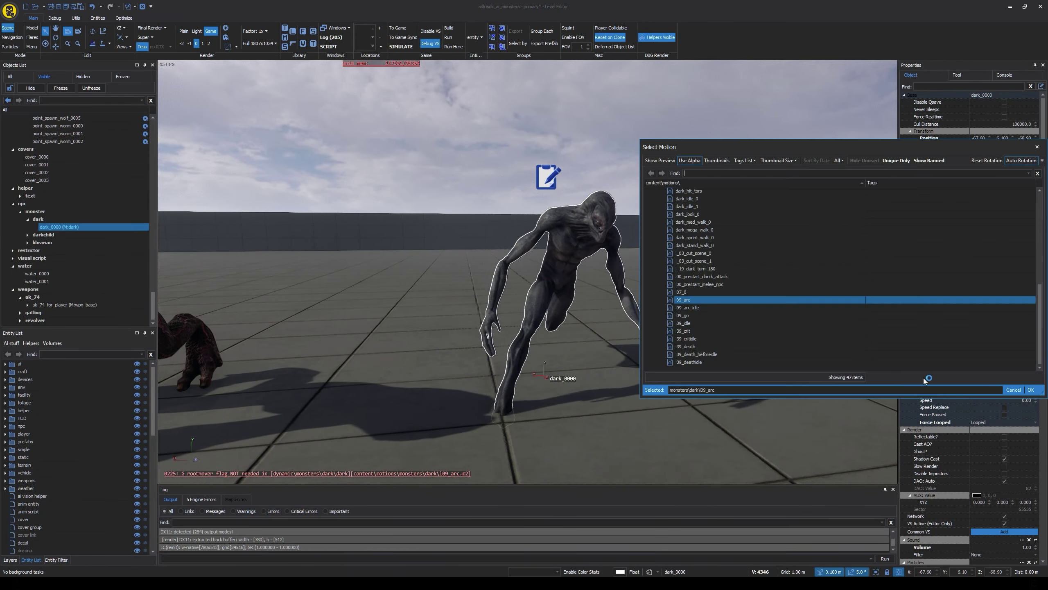
double_click(688, 308)
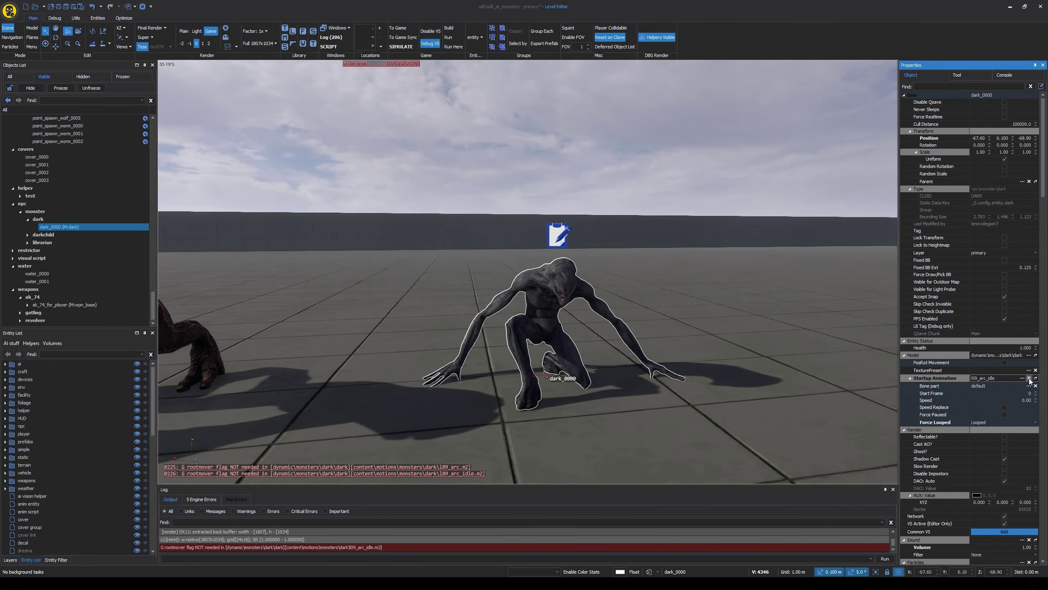
left_click(1025, 379)
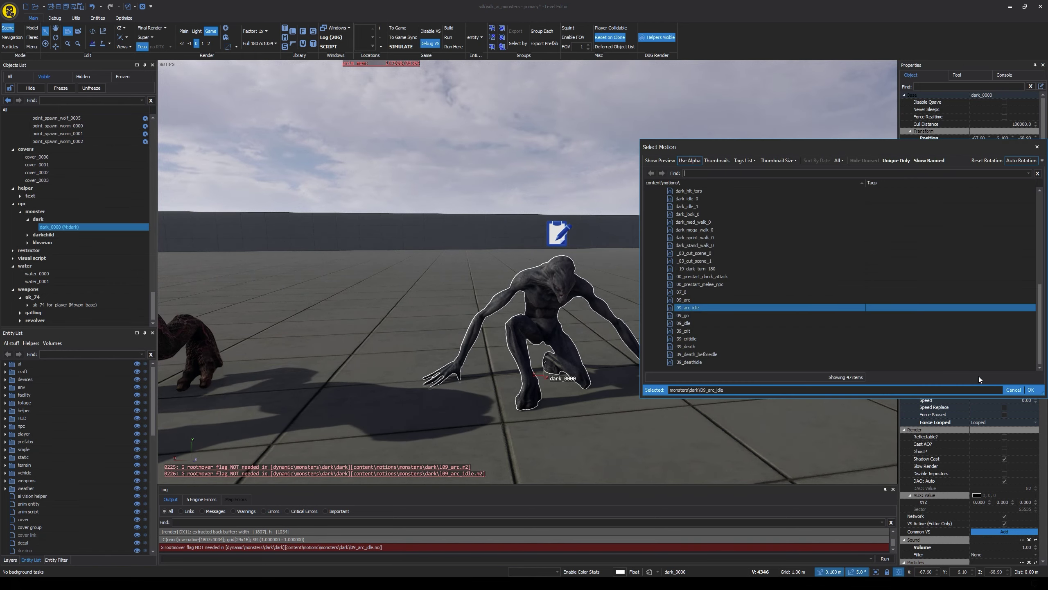
double_click(704, 313)
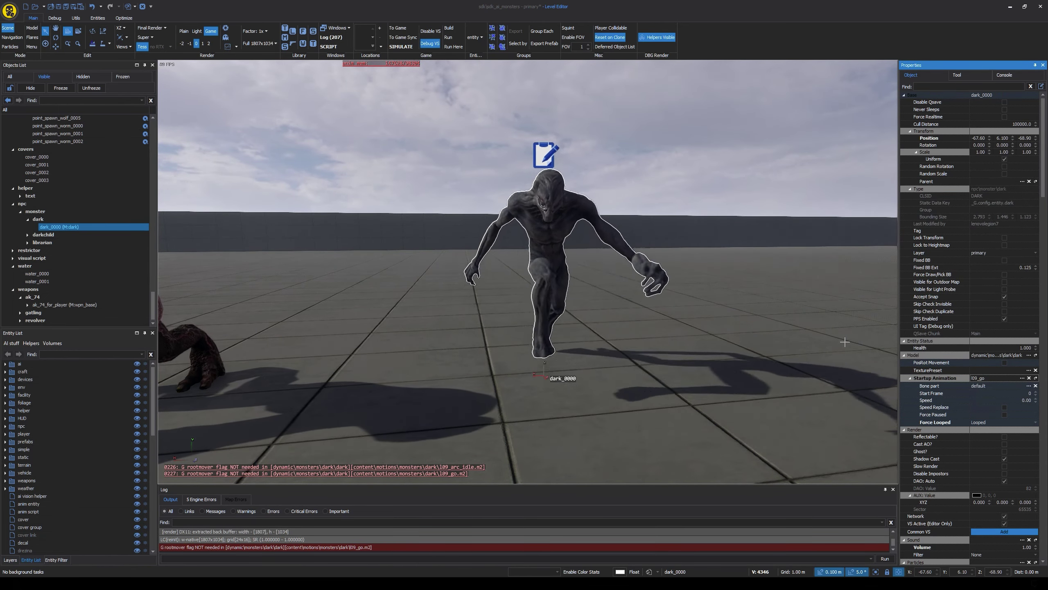
Preview l09_idle followed by l39_crit as the startup animation of dark_0000
left_click(1022, 378)
double_click(690, 322)
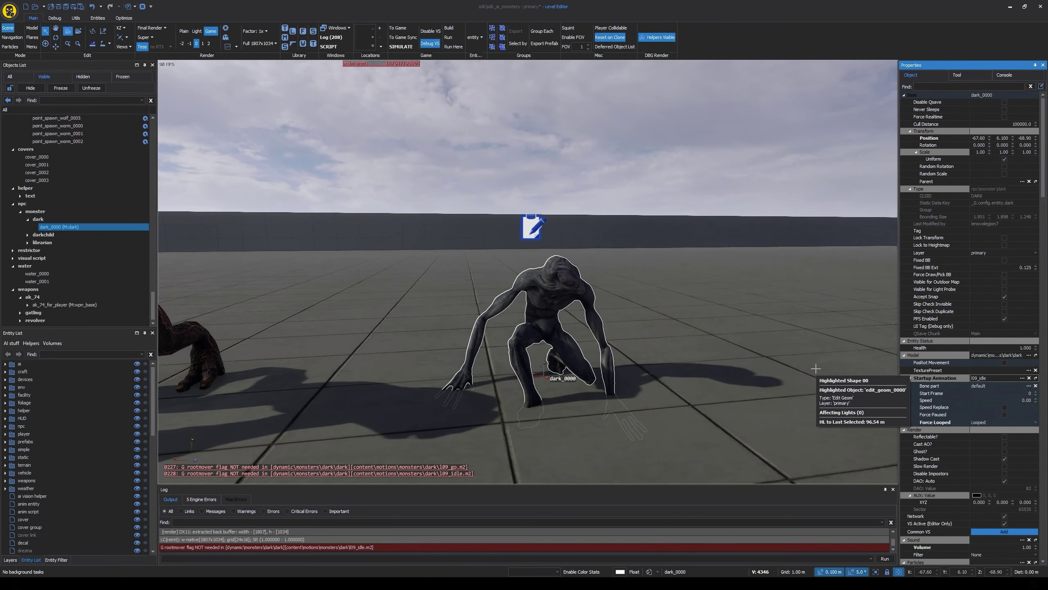
left_click(1023, 378)
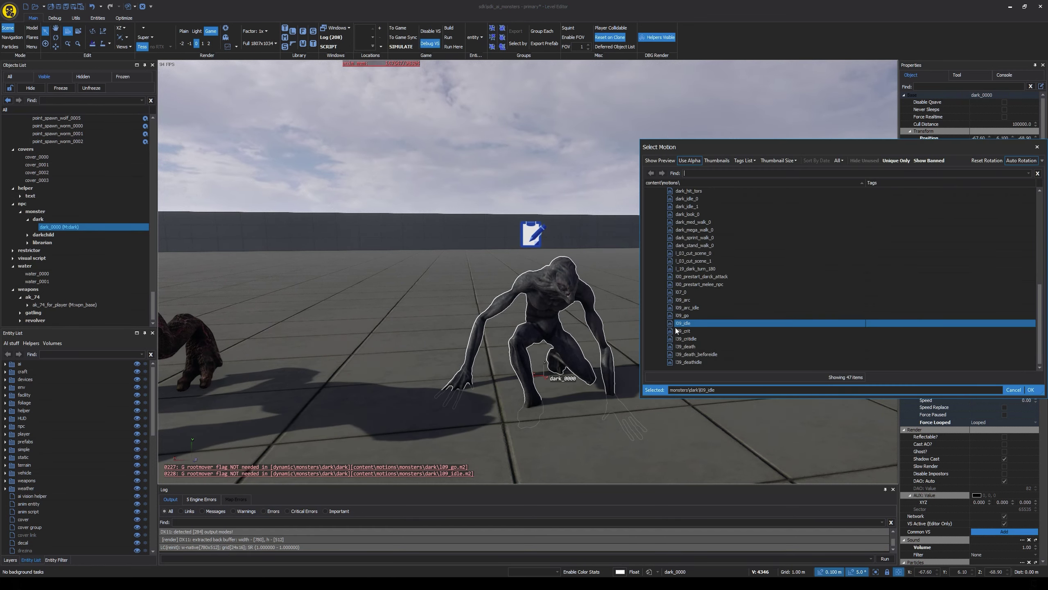
left_click(697, 338)
left_click(697, 332)
double_click(697, 332)
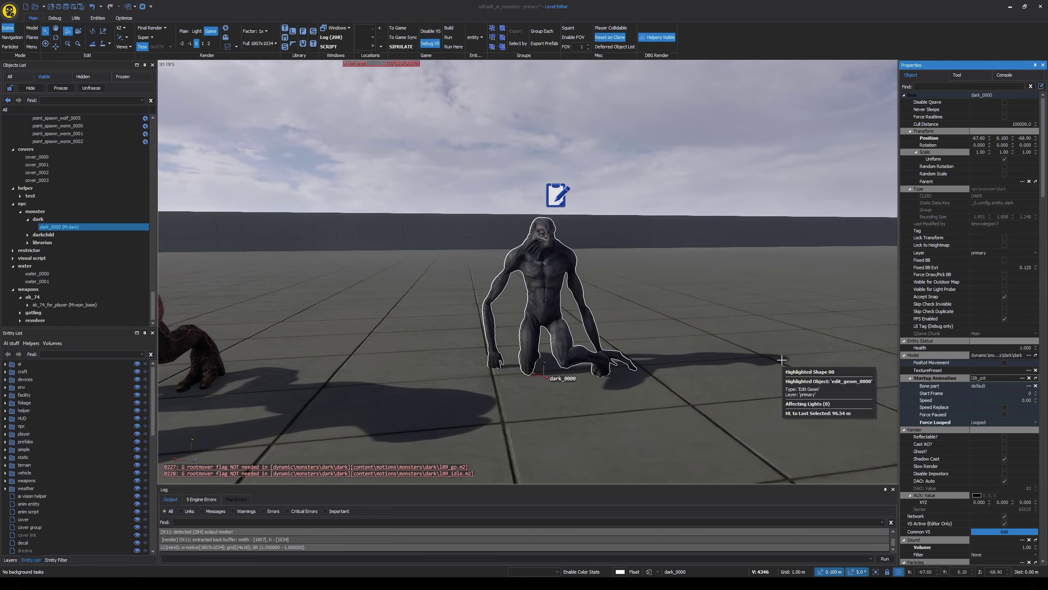
Preview l39_critidle followed by l39_death as the startup animation of dark_0000
left_click(1022, 378)
double_click(694, 338)
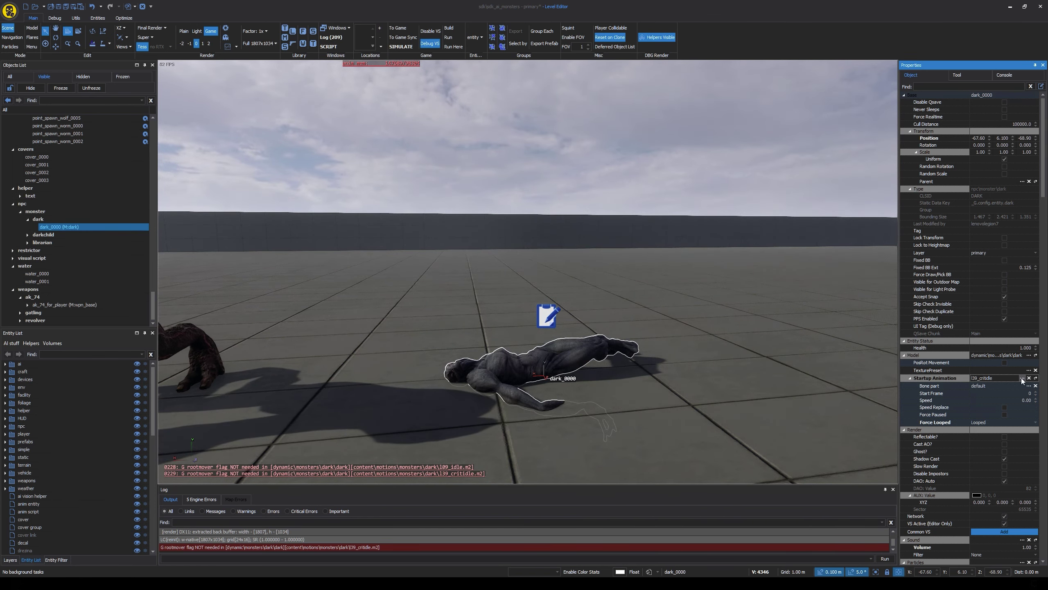
left_click(1022, 378)
double_click(706, 347)
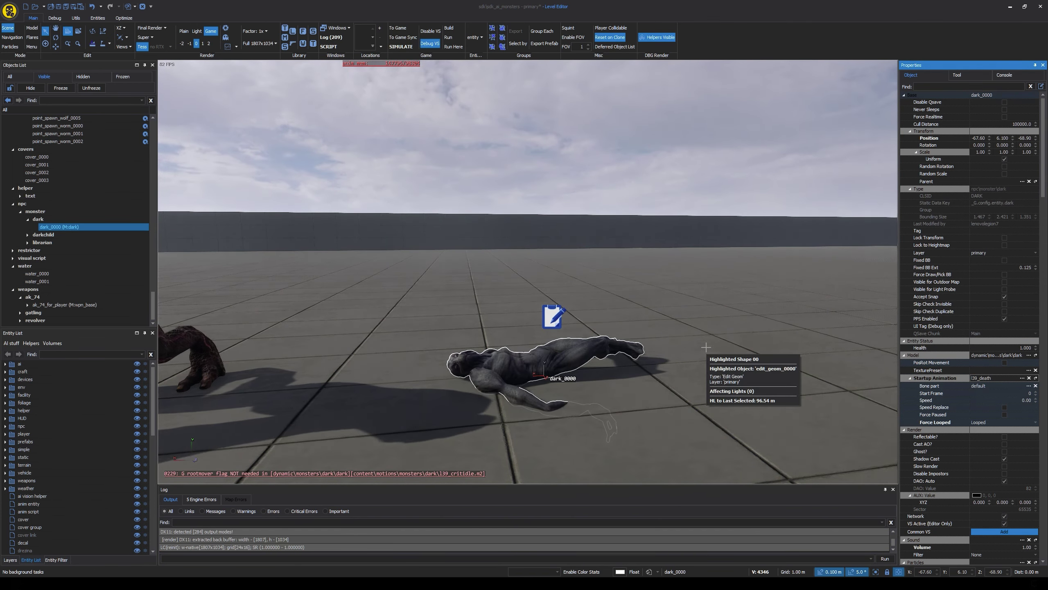
Preview l39_death_beforeidle, then set the startup animation of dark_0000 to l39_deathidle and view the monster up close
left_click(1025, 380)
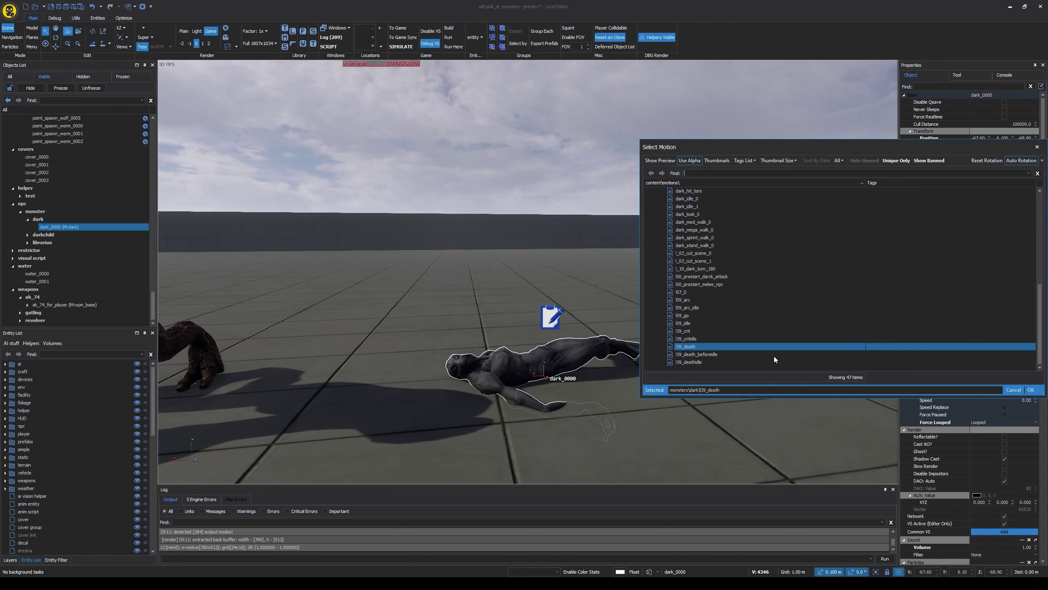
double_click(706, 354)
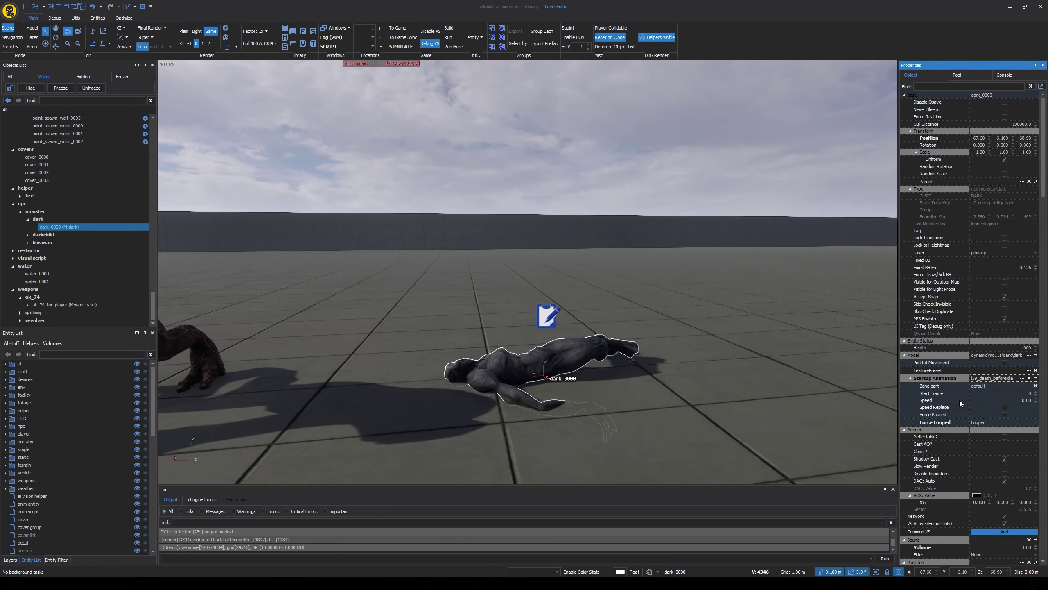
left_click(1023, 379)
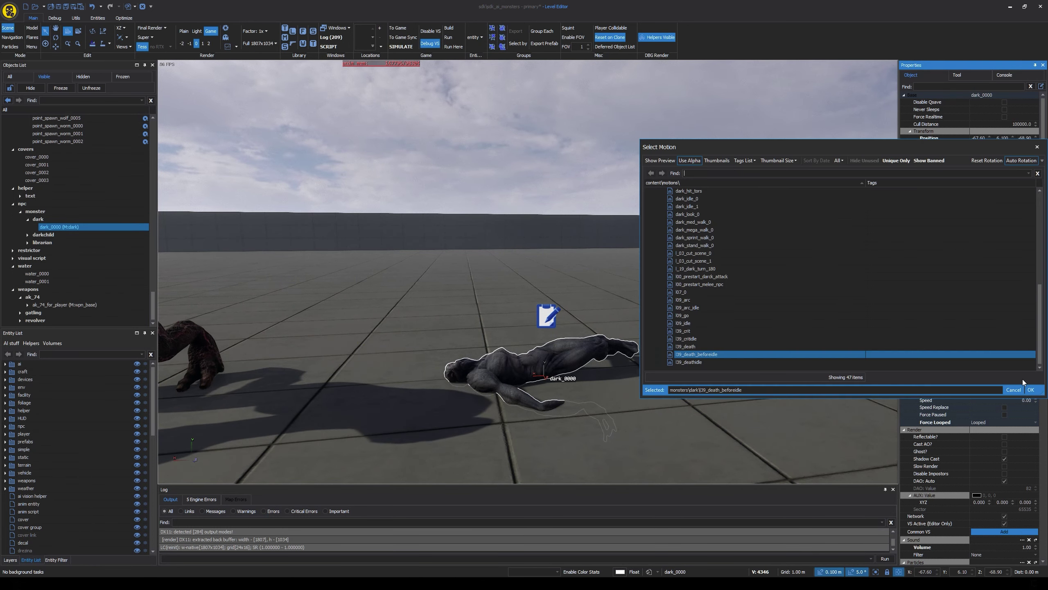
double_click(689, 361)
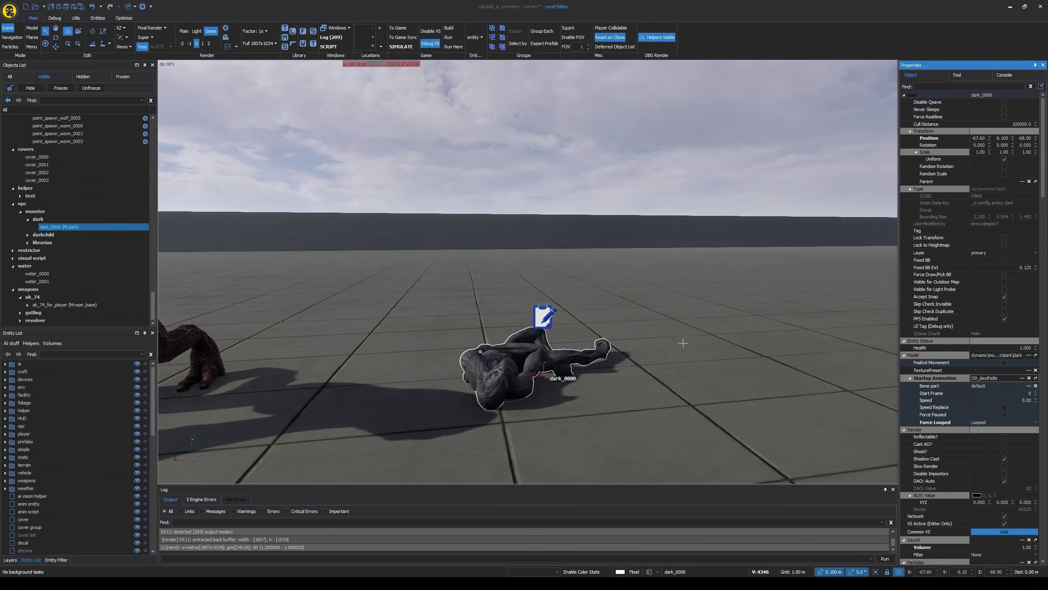
right_click_drag(647, 354, 710, 409)
Look over the Dark monster's motion list from its beginning, collapse the dark folder and leave without choosing another motion
left_click(1022, 378)
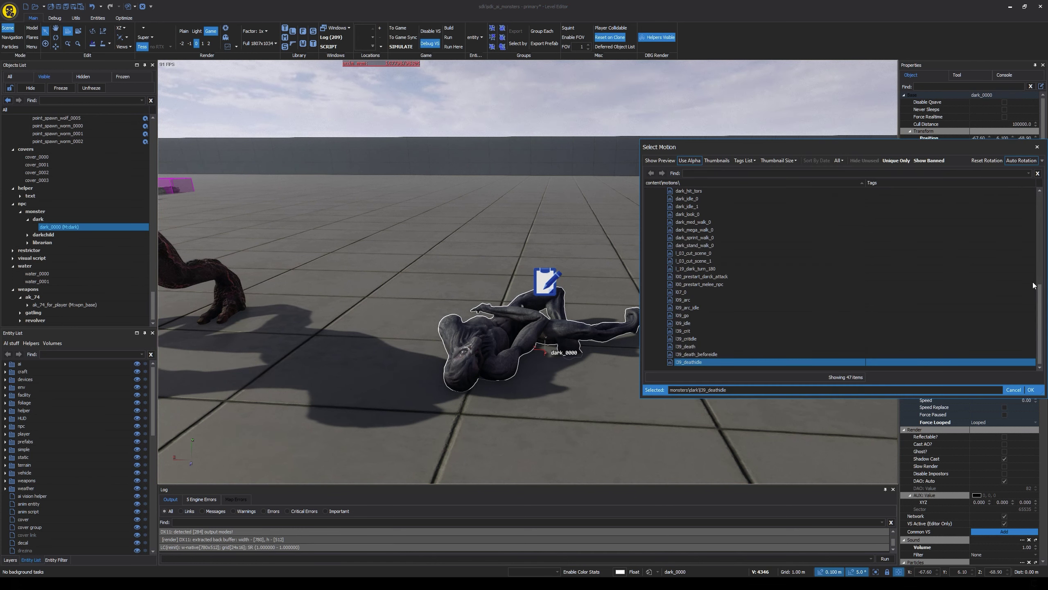
left_click_drag(1042, 302, 1040, 294)
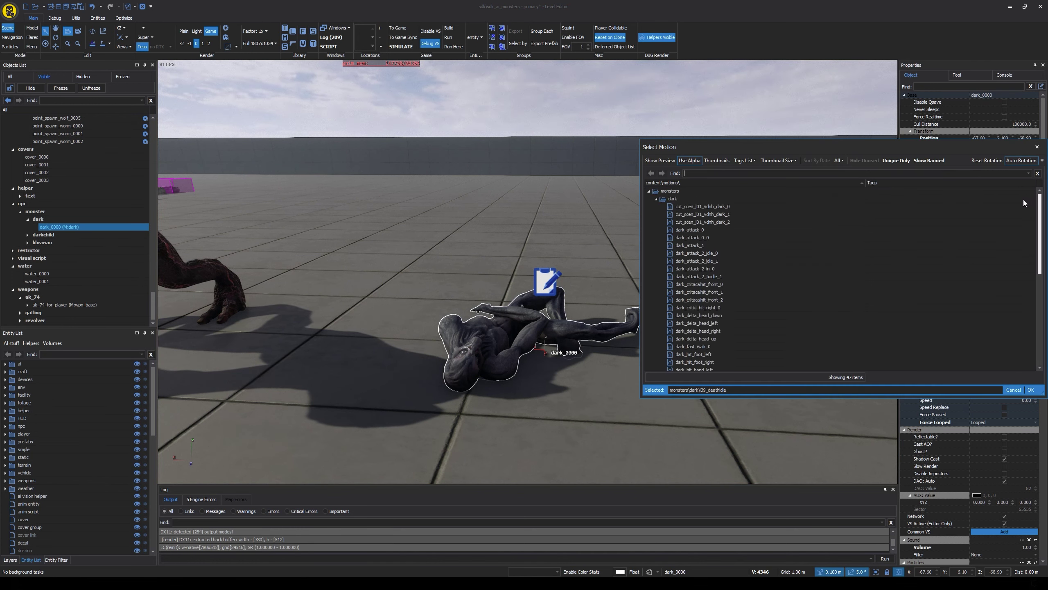
left_click(657, 199)
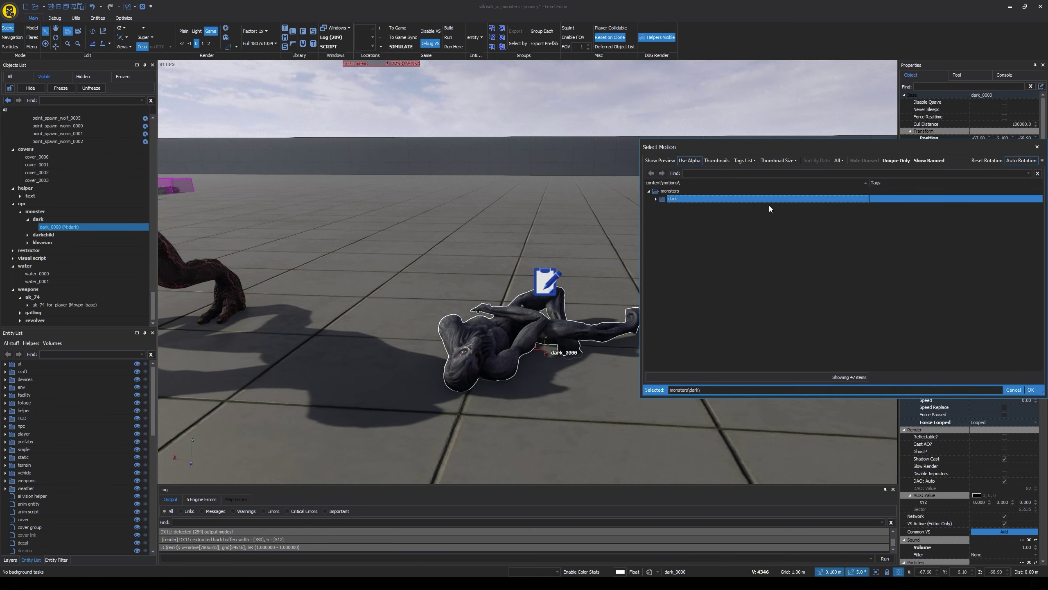
left_click(1036, 146)
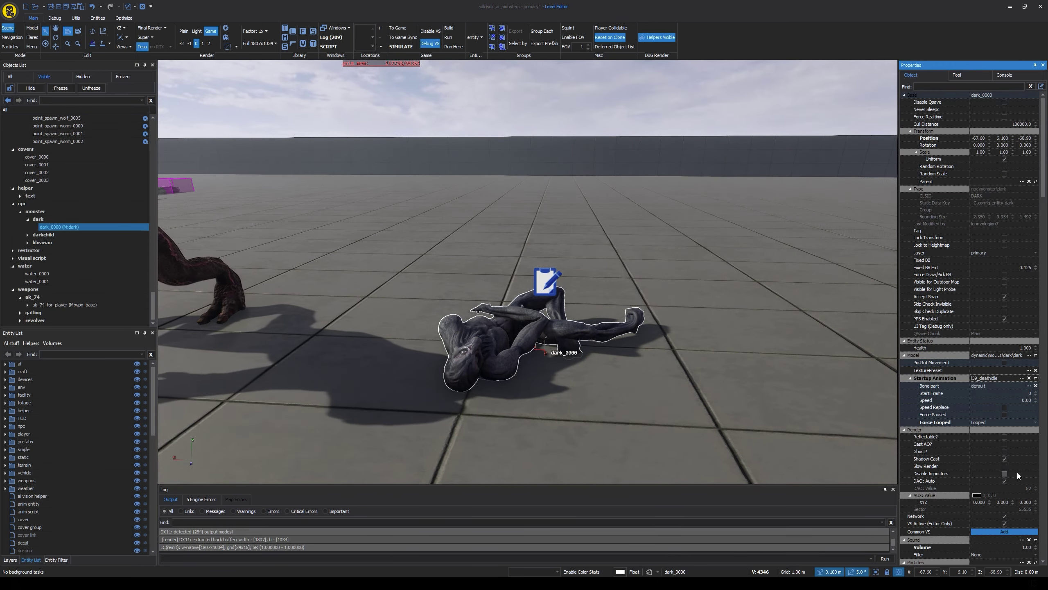
Browse the actor sounds available for dark_0000, then search the sound library for "dark" and expand the monsters folder
scroll(1017, 472, "down", 4)
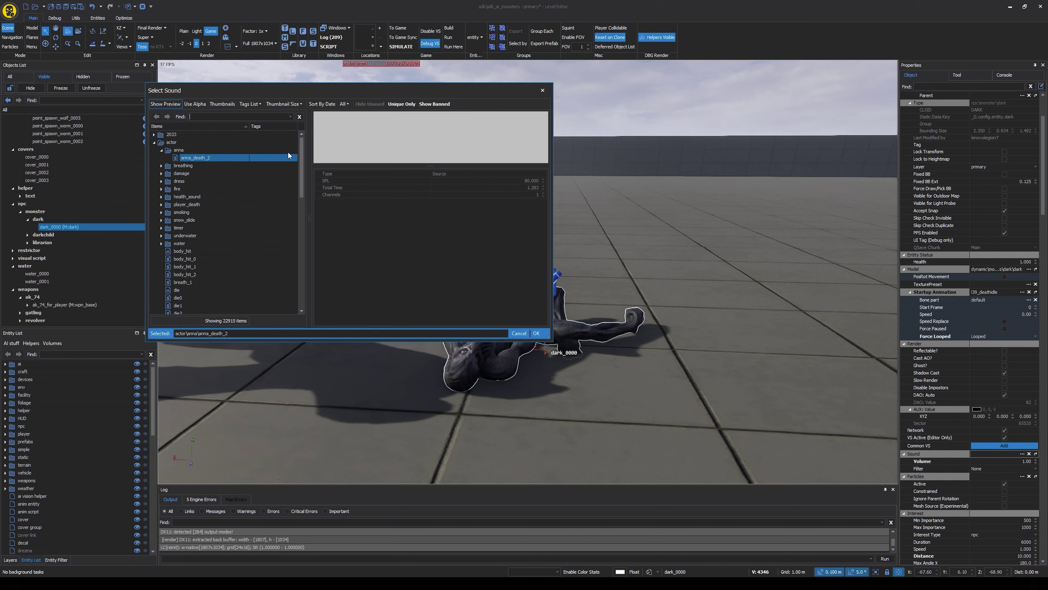
left_click_drag(302, 93, 667, 149)
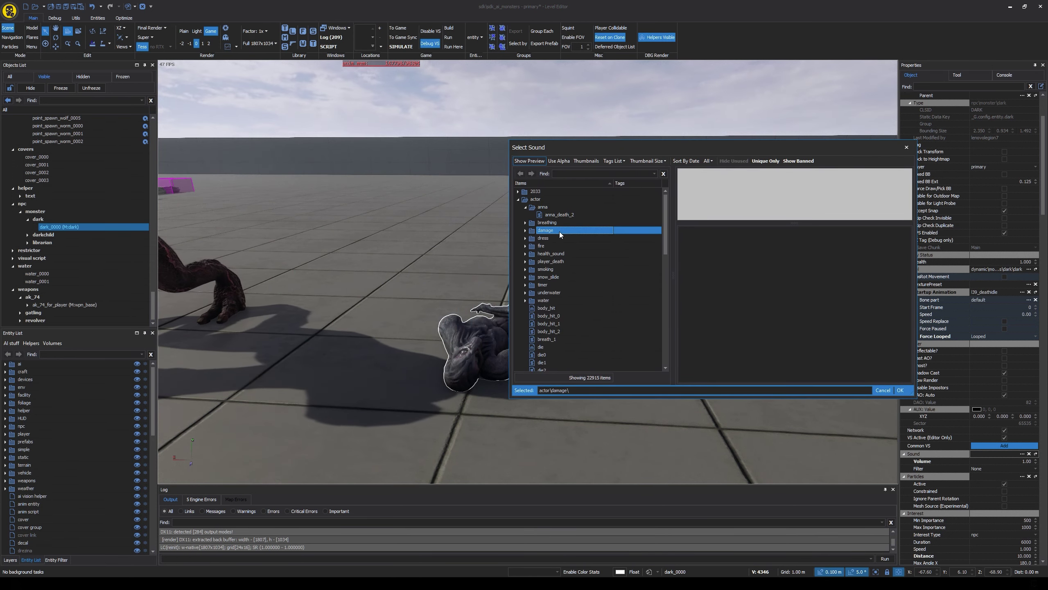
scroll(555, 289, "down", 2)
left_click(557, 269)
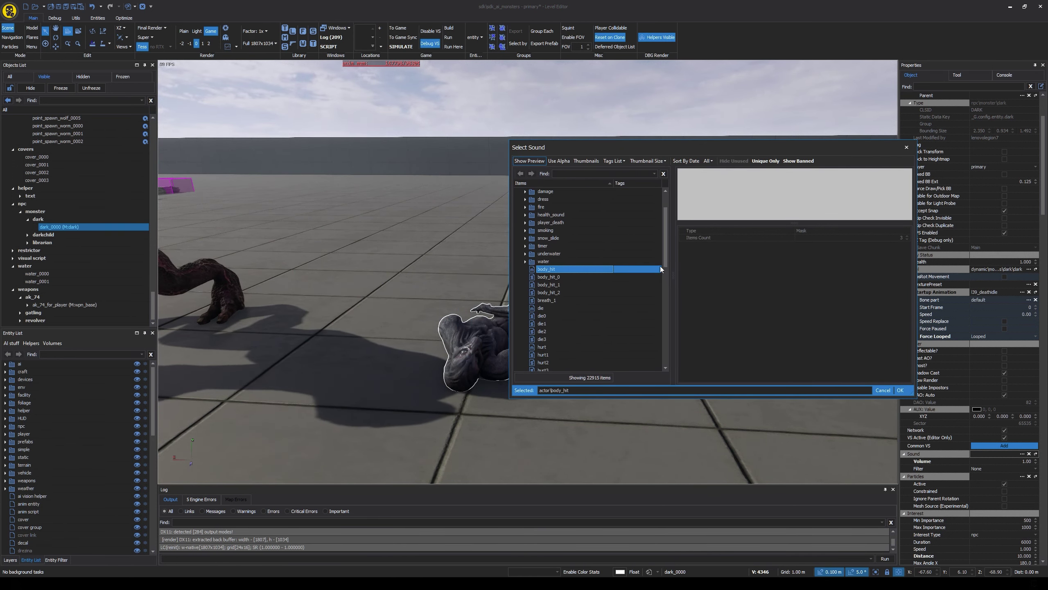
scroll(667, 228, "up", 2)
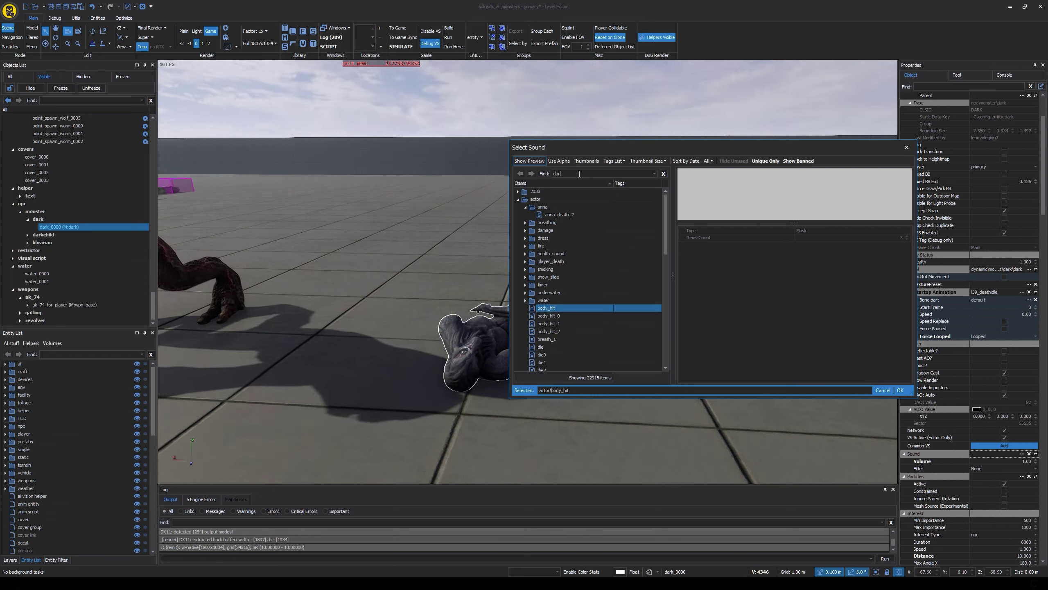
key("Return")
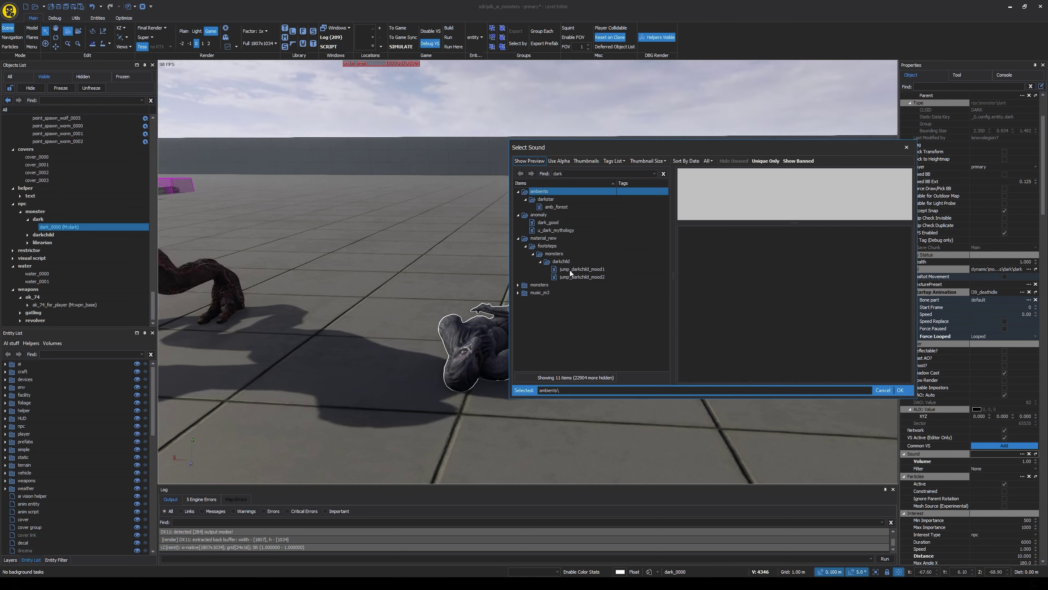
left_click(518, 284)
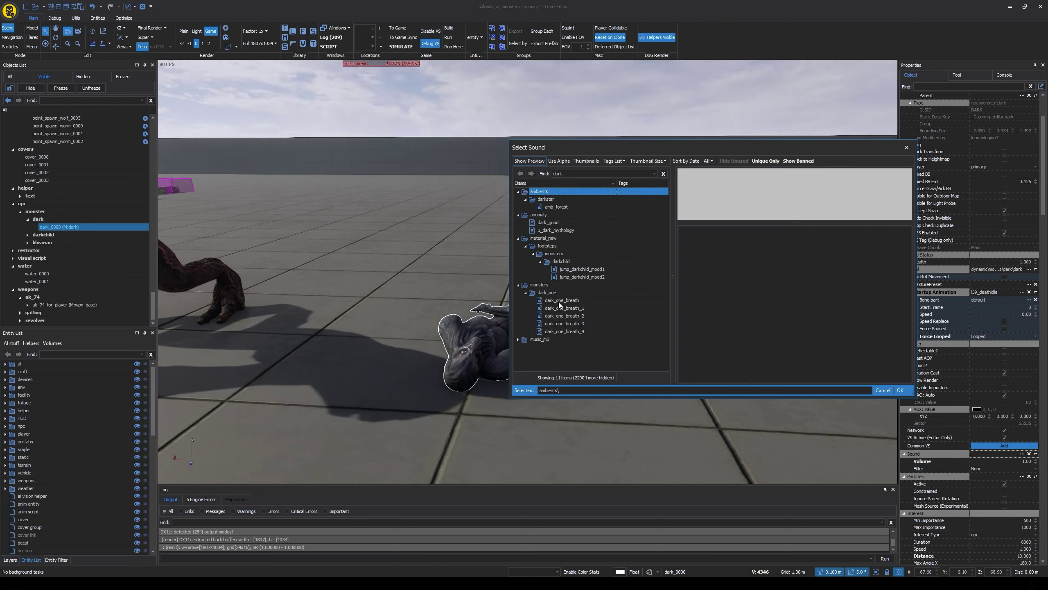
Audition dark_one_breath and its variants dark_one_breath_1 to dark_one_breath_4, then leave the sound selection without assigning one
left_click(560, 301)
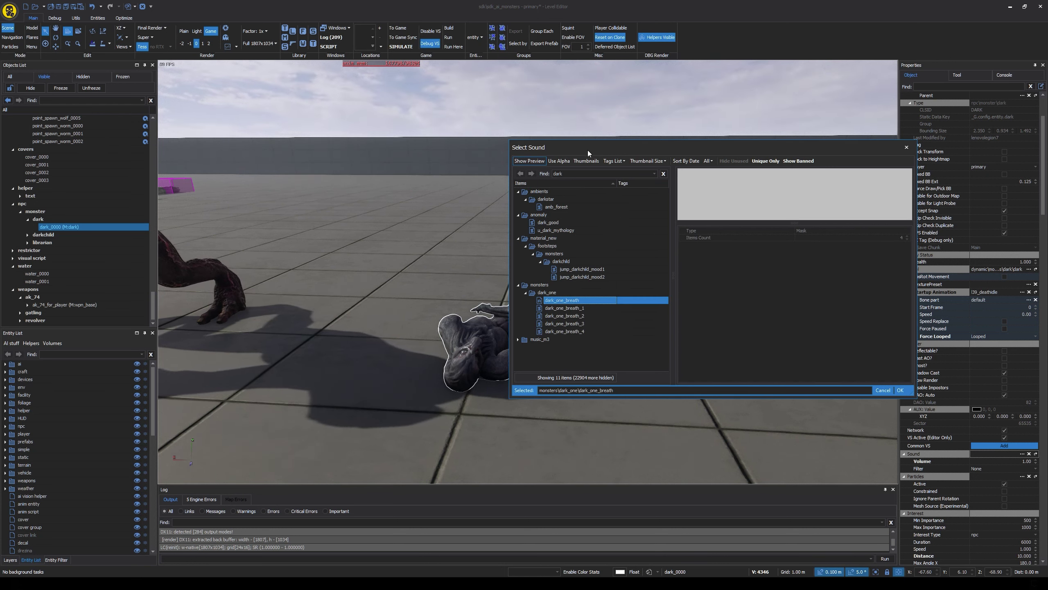
left_click_drag(588, 149, 551, 126)
left_click(536, 288)
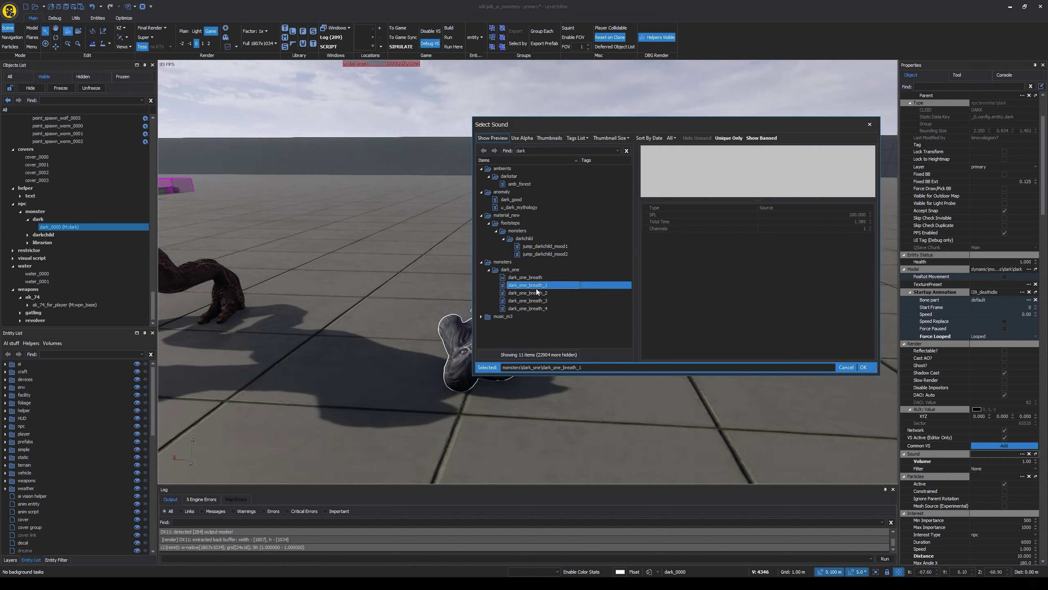
left_click(535, 291)
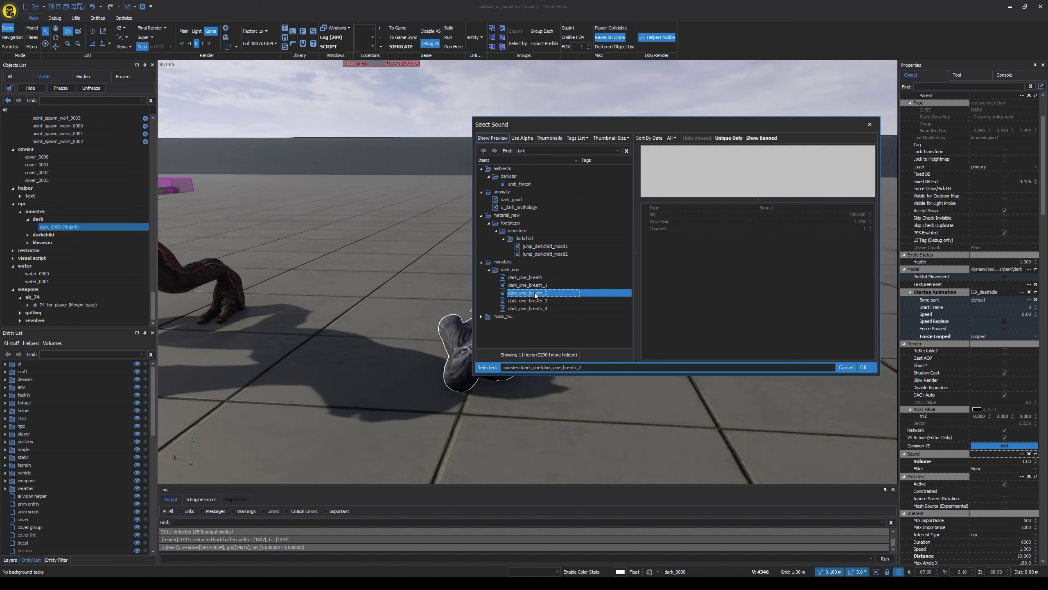
left_click(535, 301)
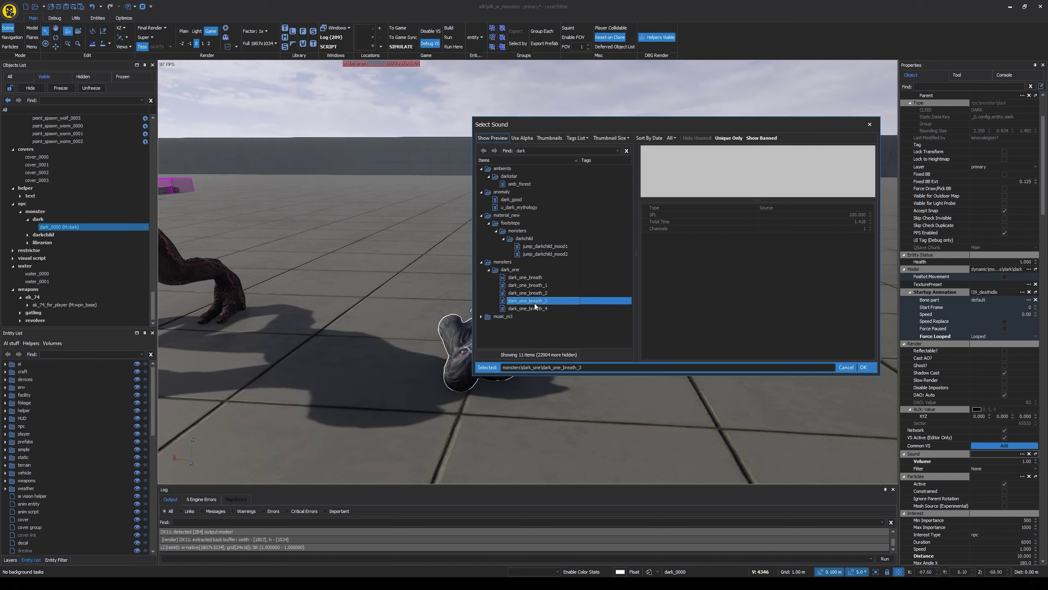
left_click(533, 308)
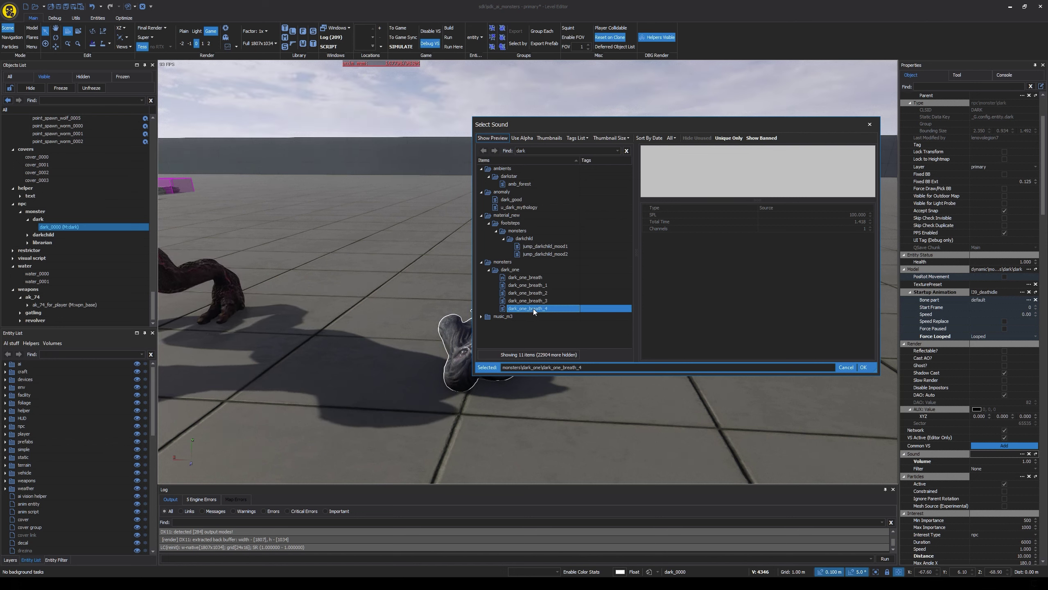
left_click(870, 124)
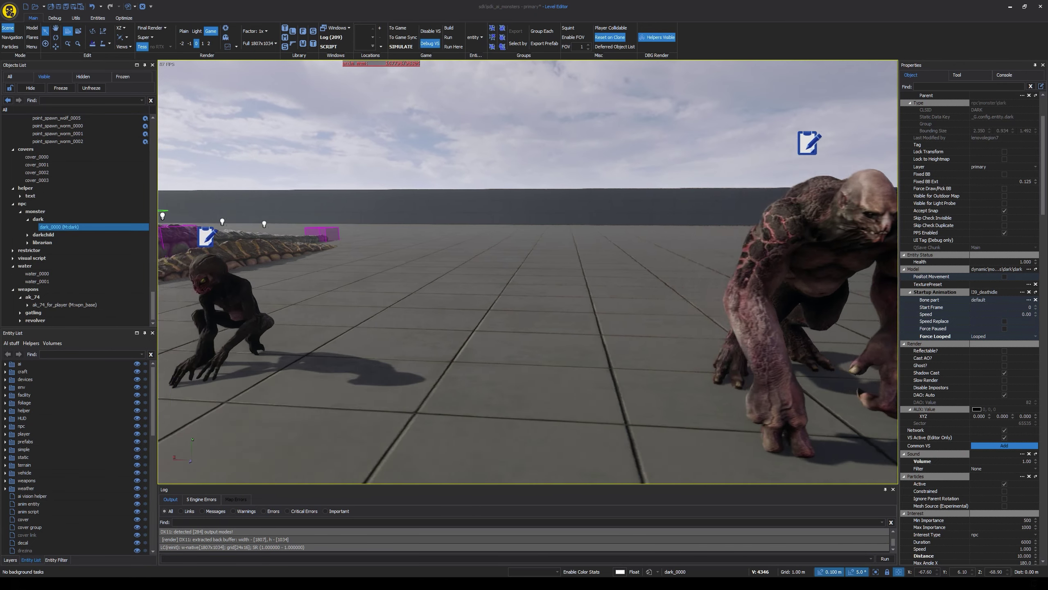
Select the darkchild_0000 monster and locate its startup animation settings
left_click(510, 290)
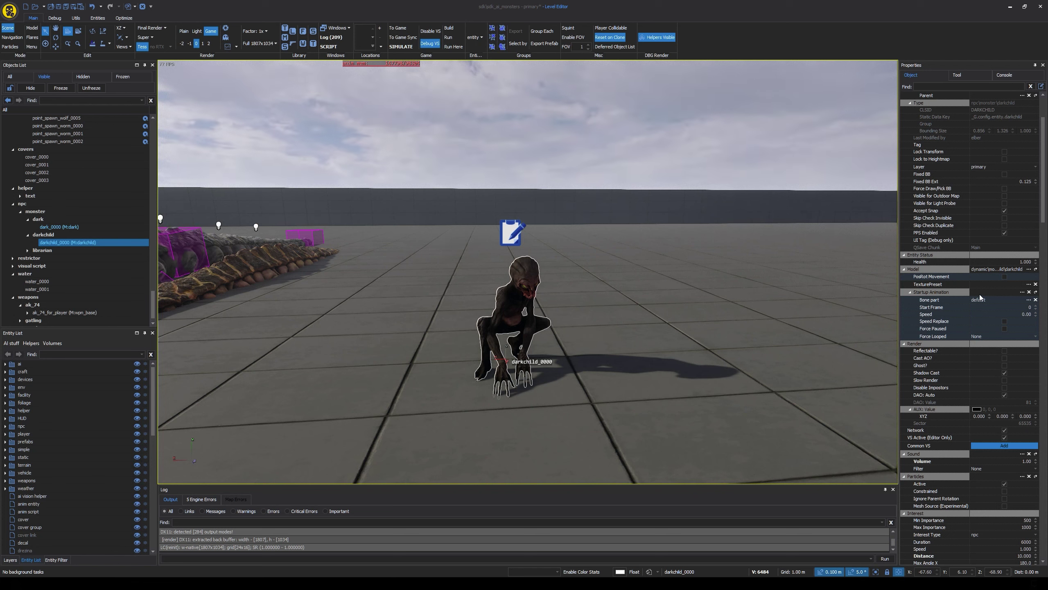
scroll(1001, 351, "down", 1)
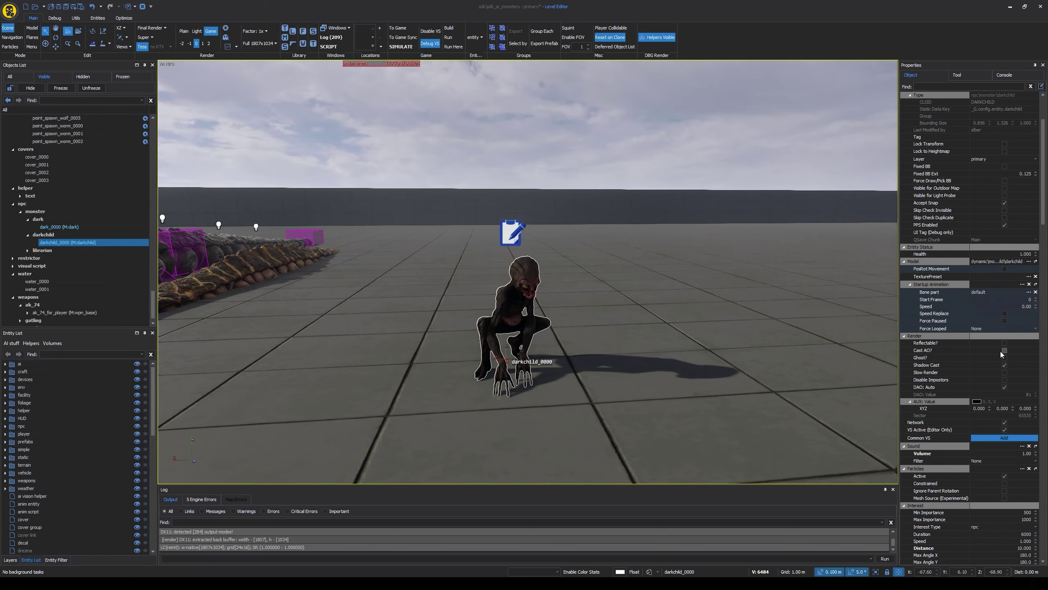
scroll(986, 352, "up", 2)
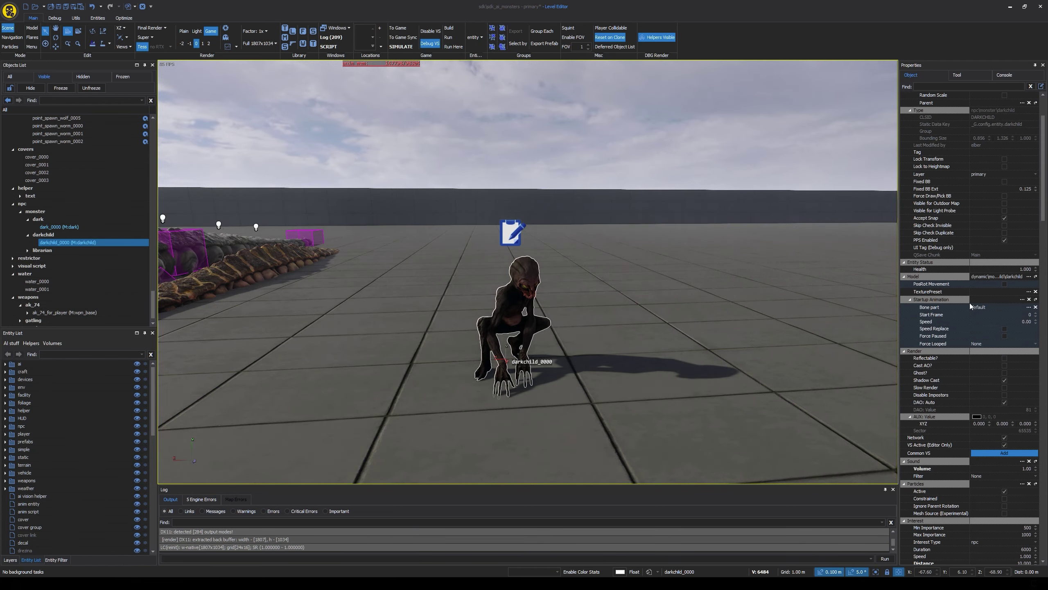
Expand the z_dlc4_darkchild and darkchild motion folders and assign the first darkchild motion as darkchild_0000's startup animation
scroll(974, 360, "down", 4)
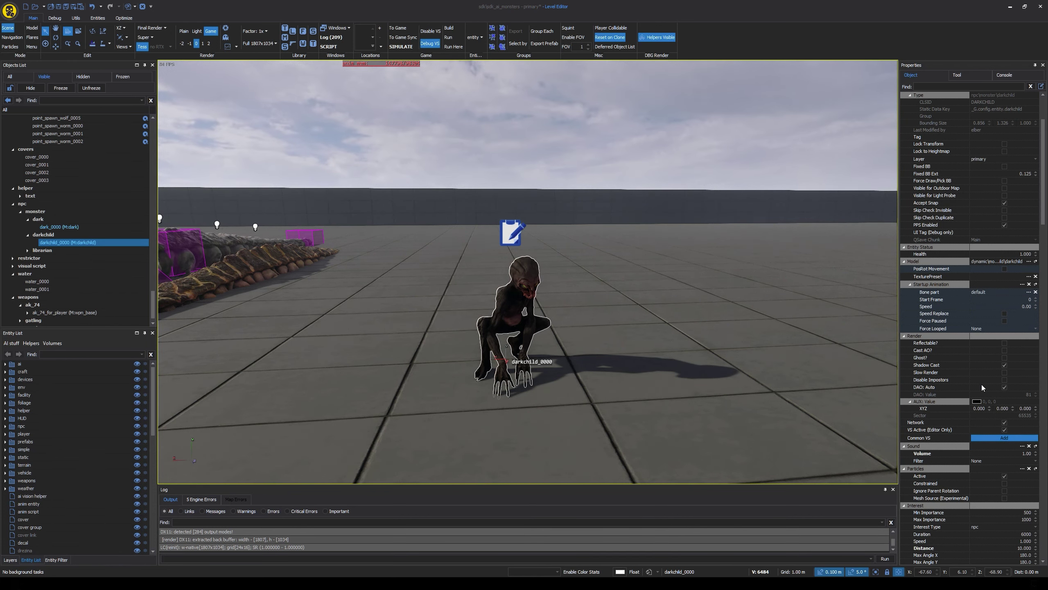
scroll(1030, 245, "up", 5)
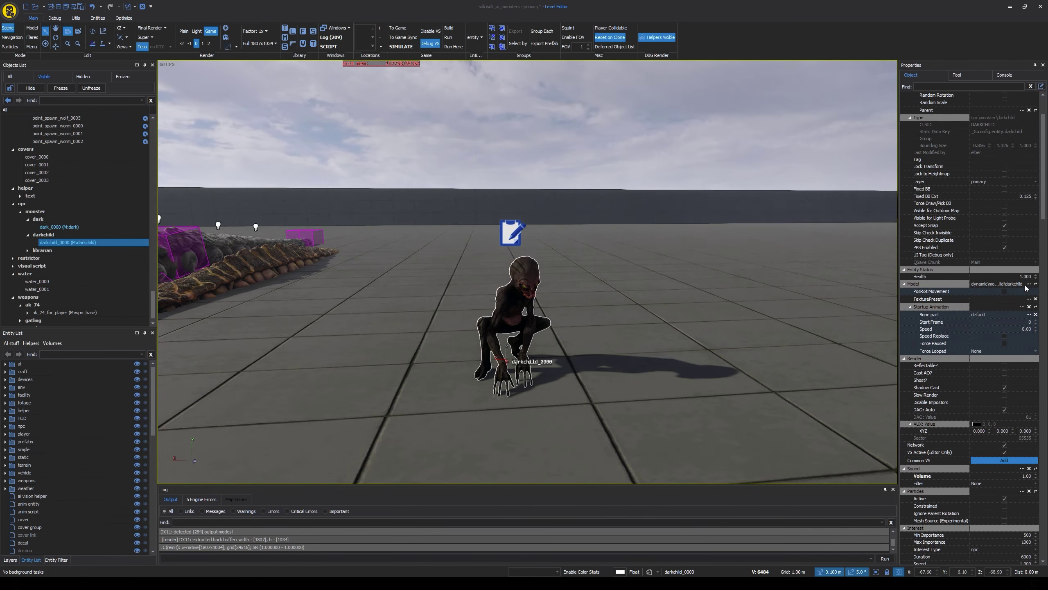
scroll(1003, 322, "down", 1)
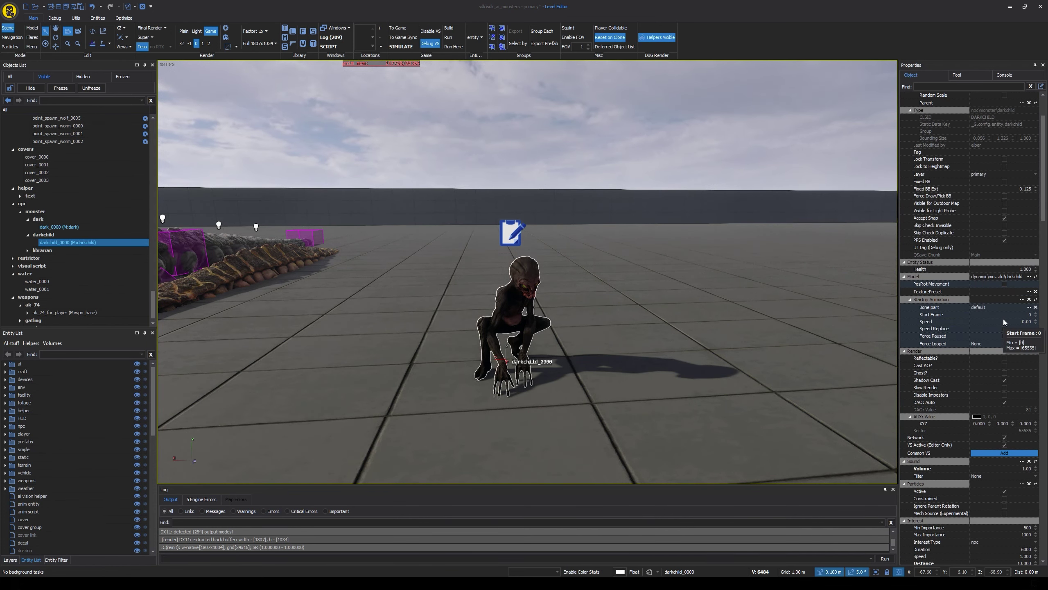
left_click(1021, 299)
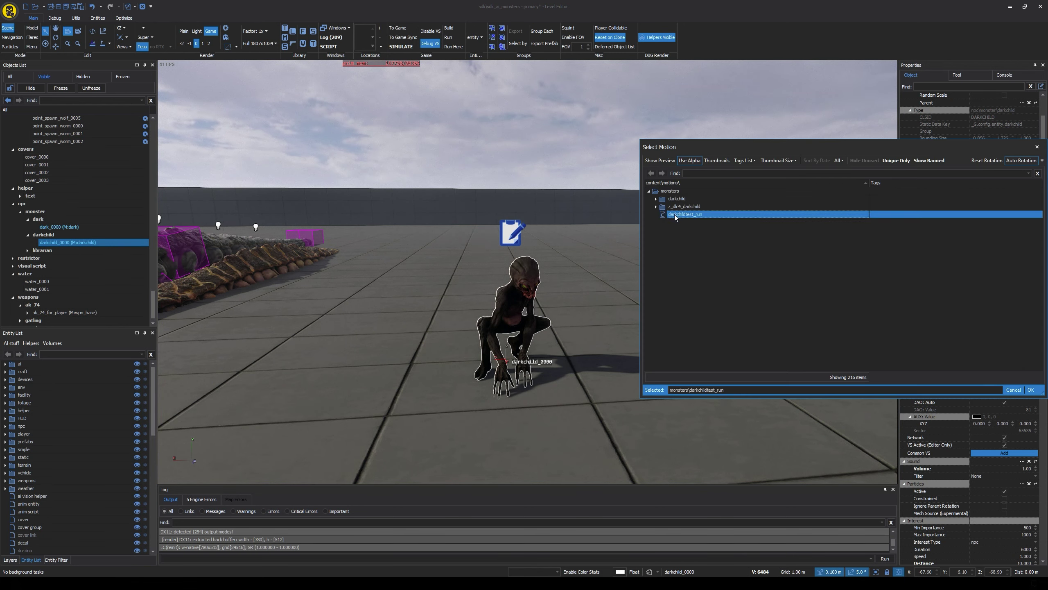
left_click(656, 206)
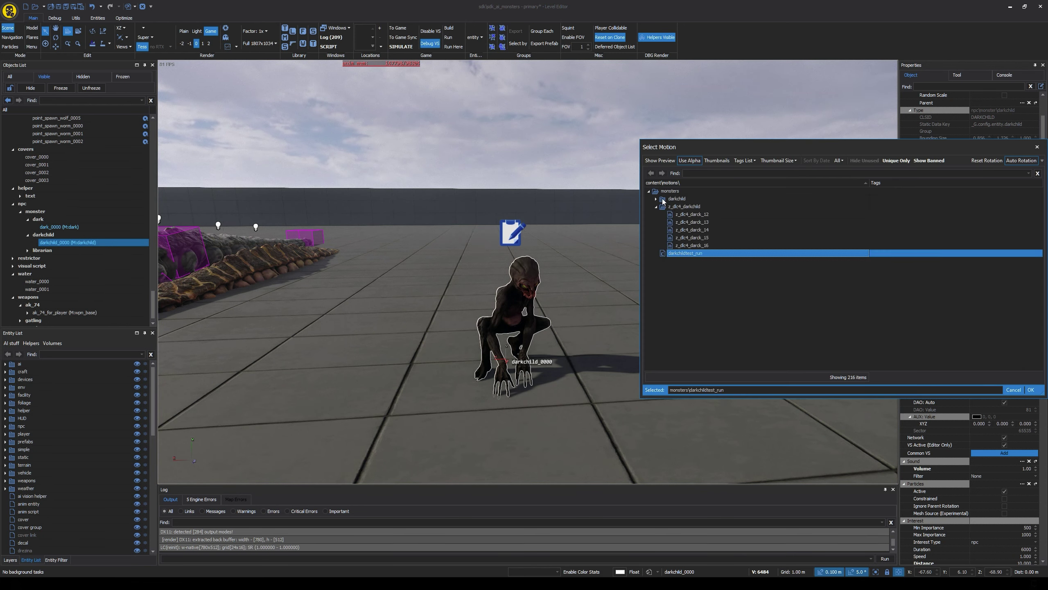
left_click(656, 199)
double_click(699, 208)
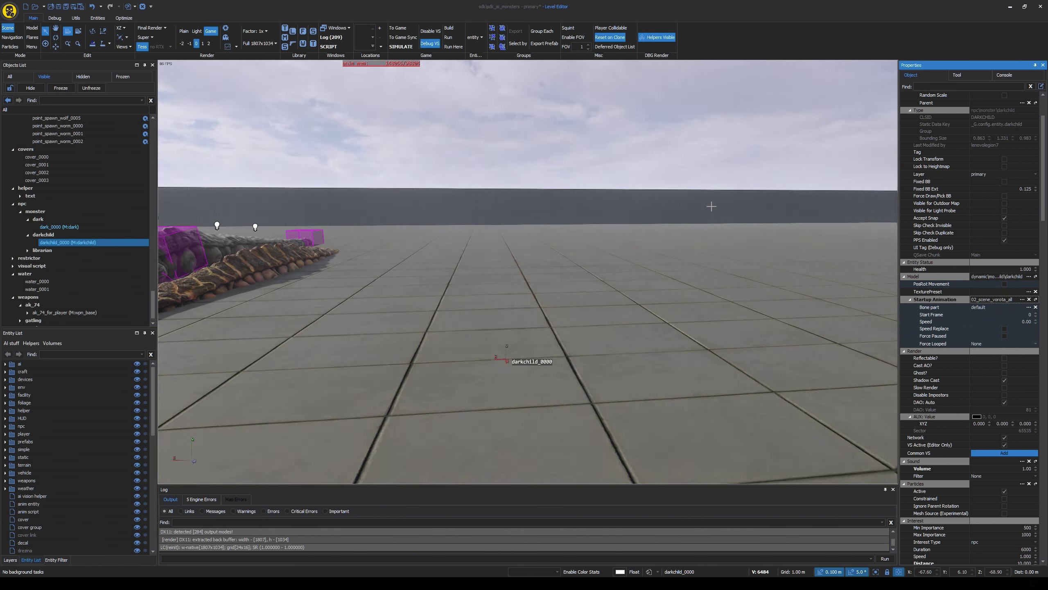
Leave the model selection without changing the model, and set darkchild_0000's startup animation to motion 1
left_click(1029, 276)
left_click(692, 61)
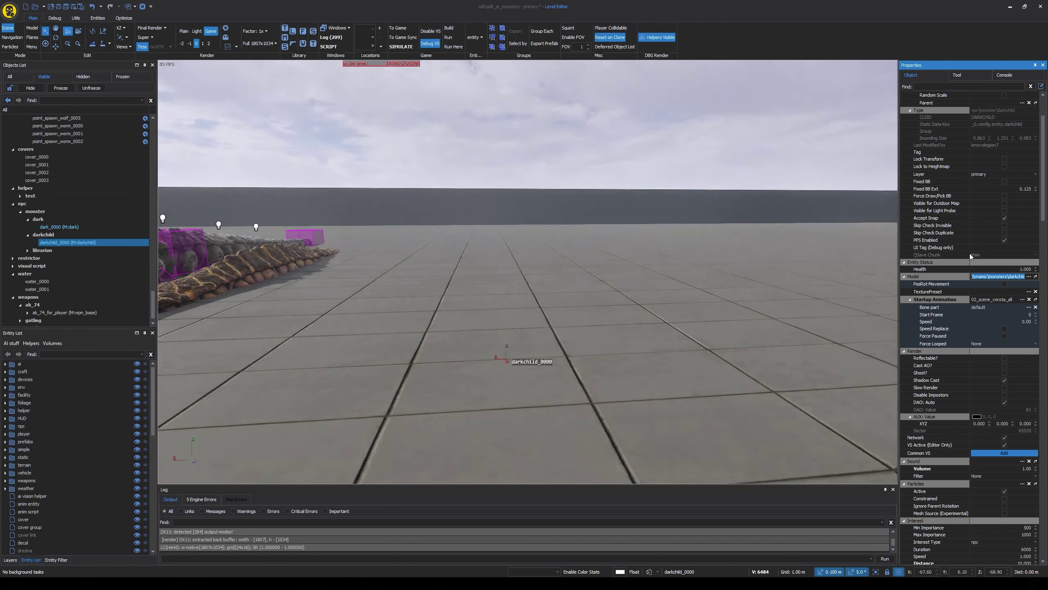
left_click(1022, 298)
double_click(681, 214)
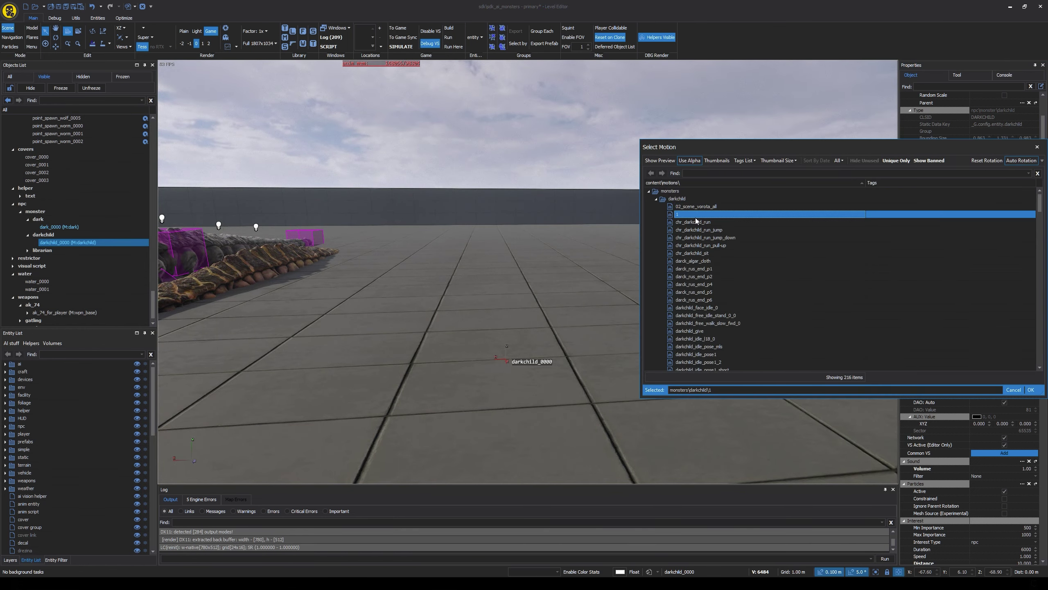
Examine the darkchild's face, head and torso up close in the viewport
key("w")
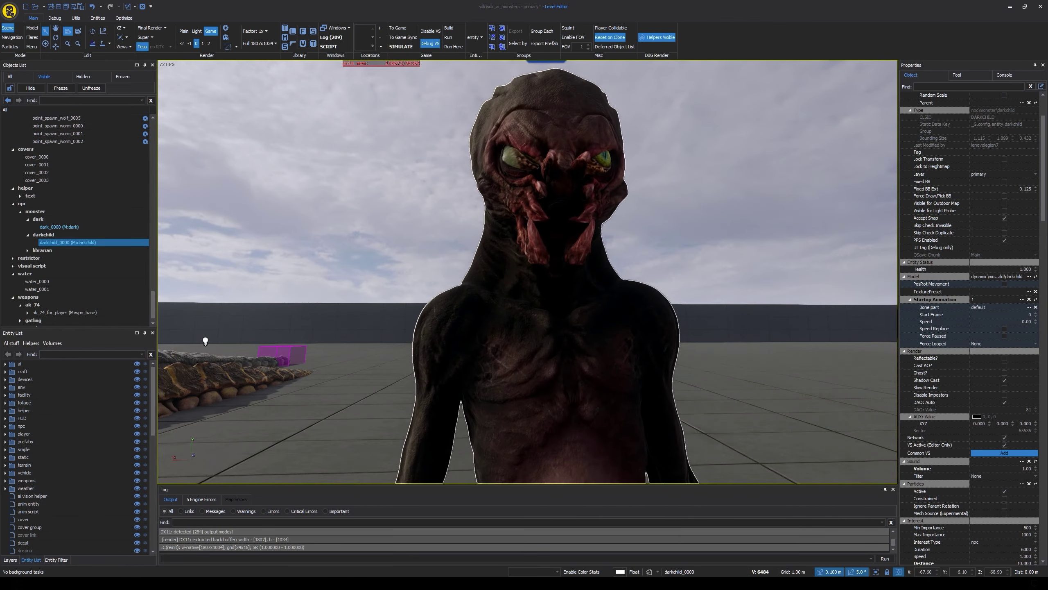
key("w")
key("w")
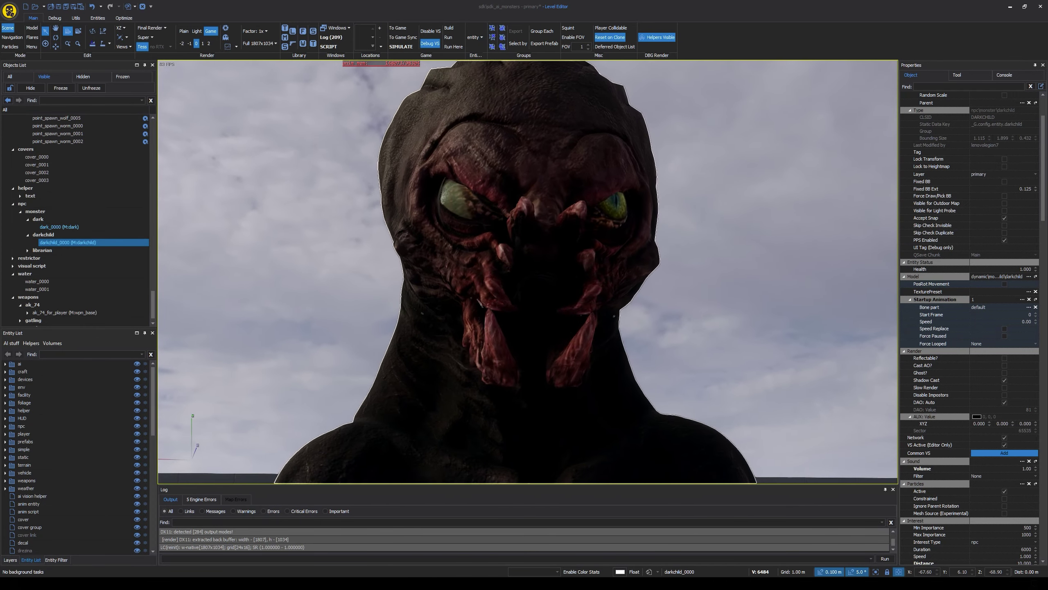
key("s")
key("d")
right_click_drag(527, 320, 504, 429)
key("s")
key("w")
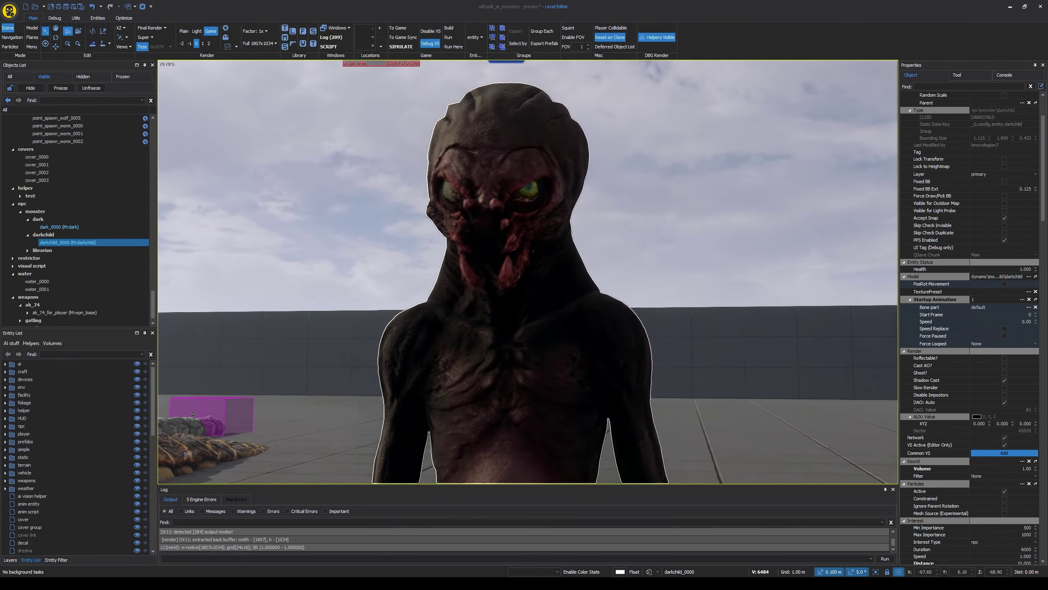
key("s")
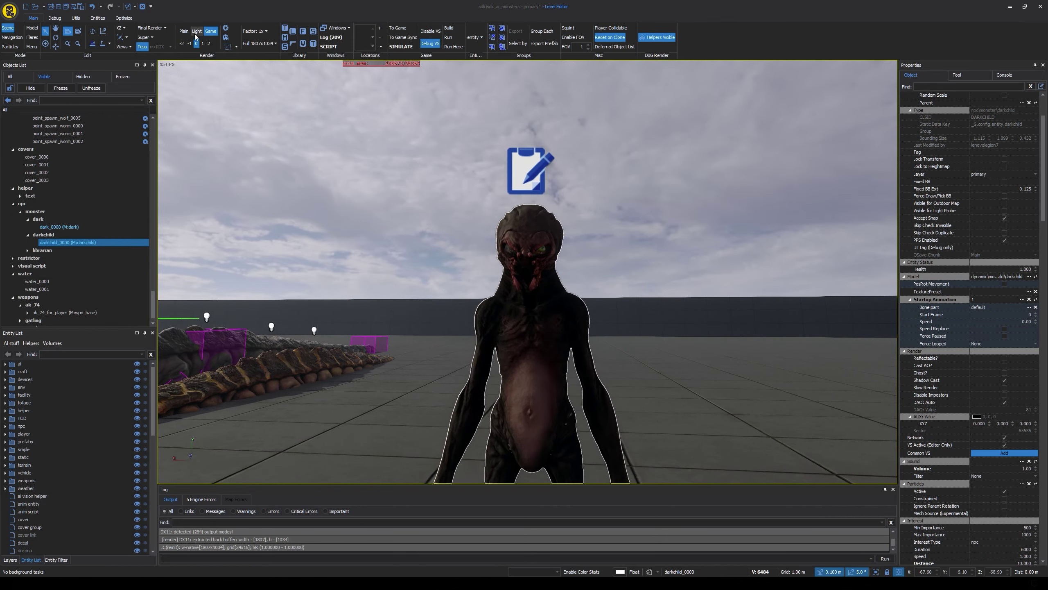
Switch the viewport to Albedo rendering, inspect the darkchild's head textures up close, and return to Final Render
left_click(152, 28)
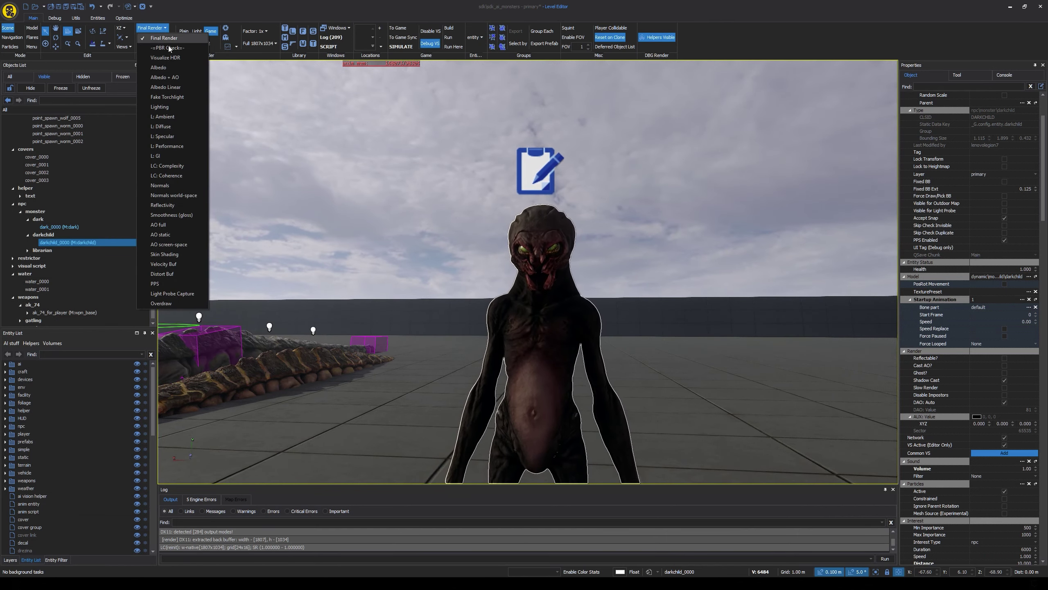
left_click(169, 67)
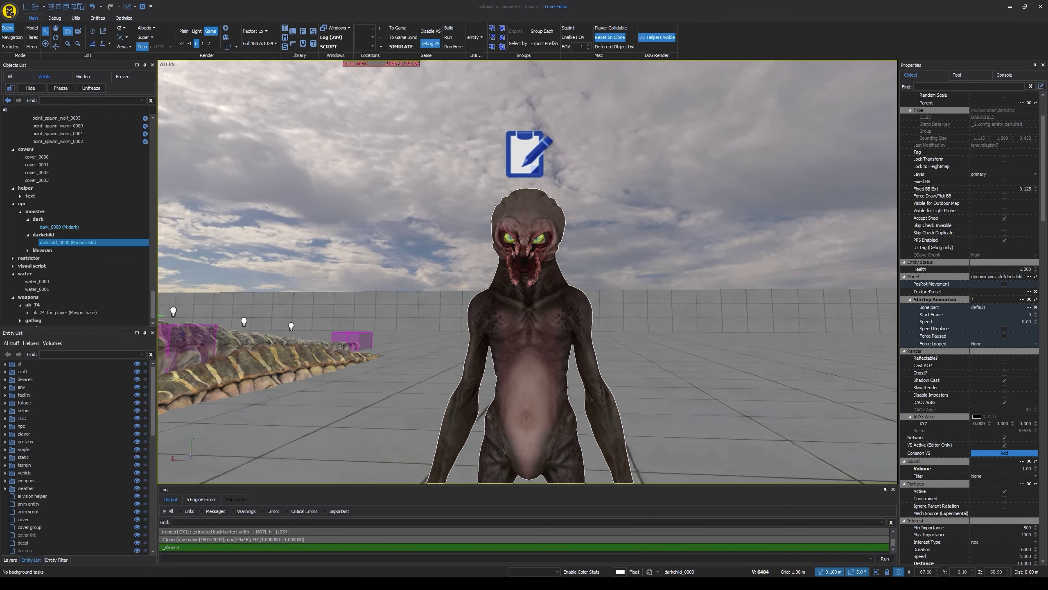
scroll(527, 271, "up", 5)
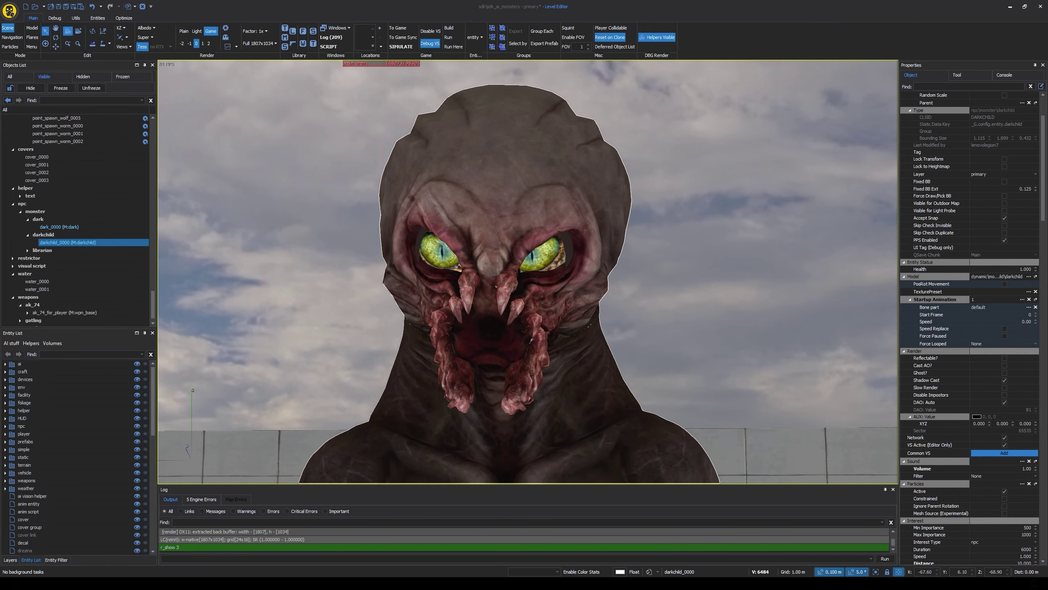
scroll(532, 251, "down", 5)
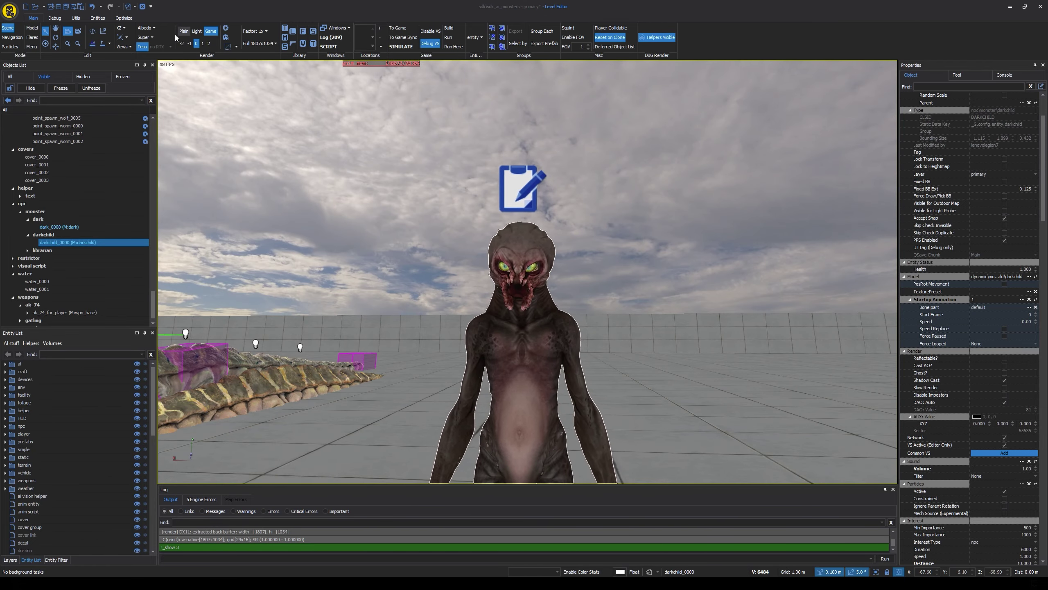
left_click(157, 30)
left_click(161, 41)
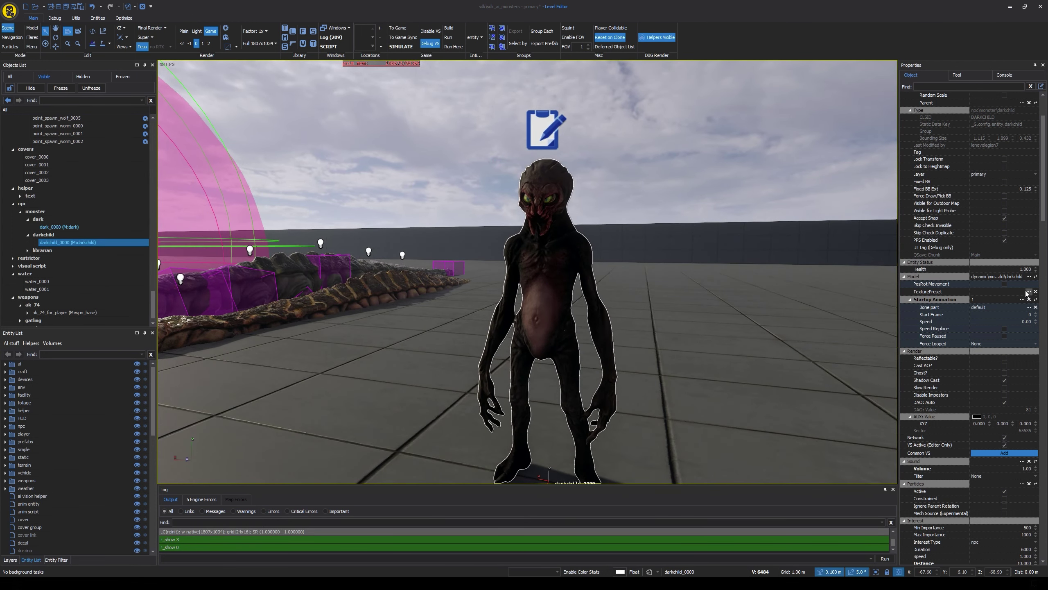
Close the model selection without a change and preview chr_darkchild_run as the darkchild's startup animation
left_click(1028, 276)
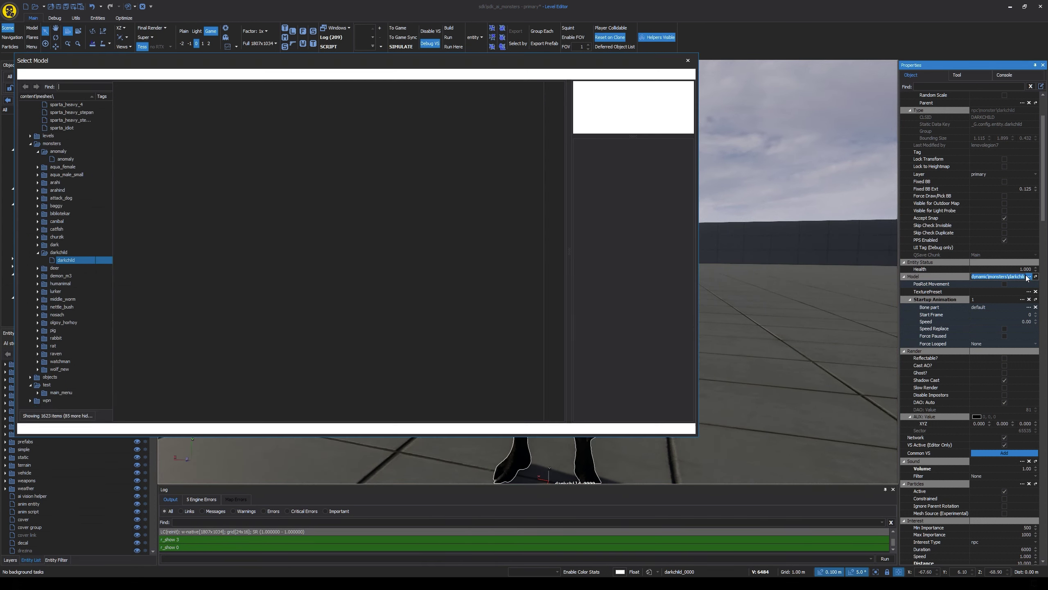
left_click(686, 61)
left_click(1022, 299)
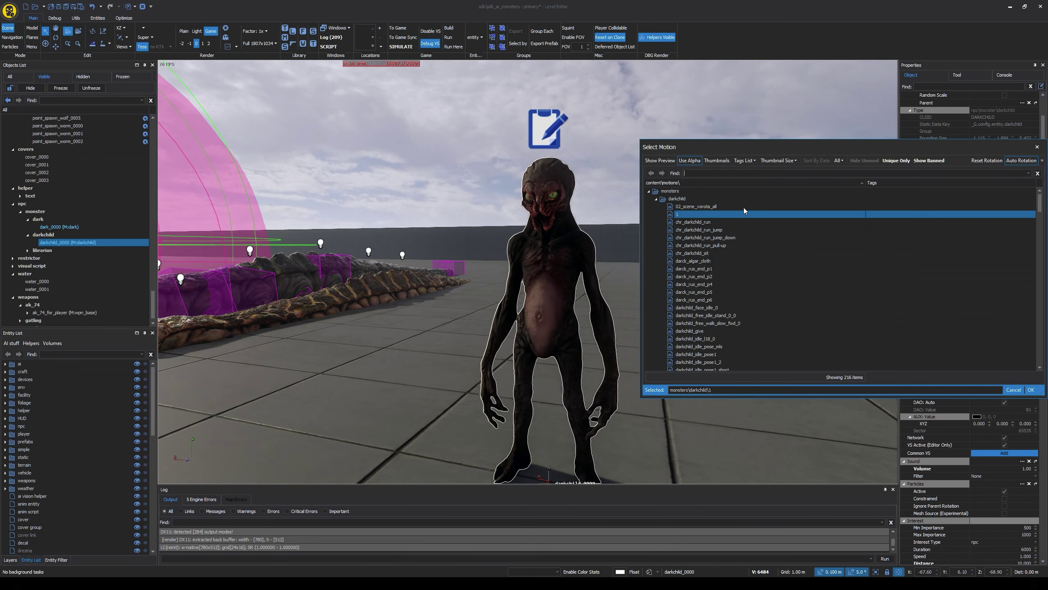
double_click(697, 223)
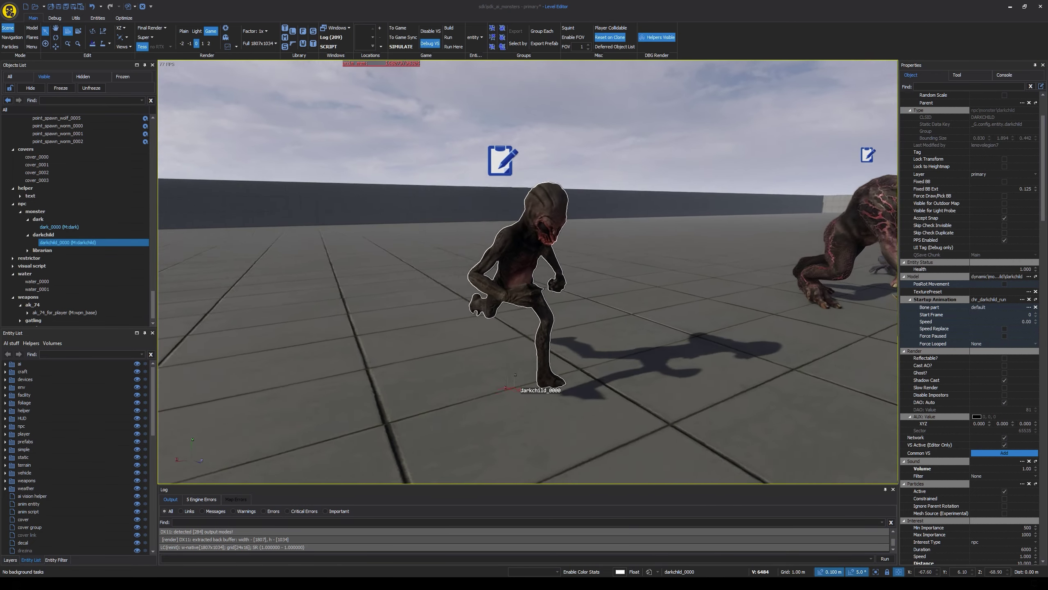
mouse_move(833, 295)
right_mouse_down()
mouse_move(823, 294)
mouse_move(833, 295)
right_mouse_up()
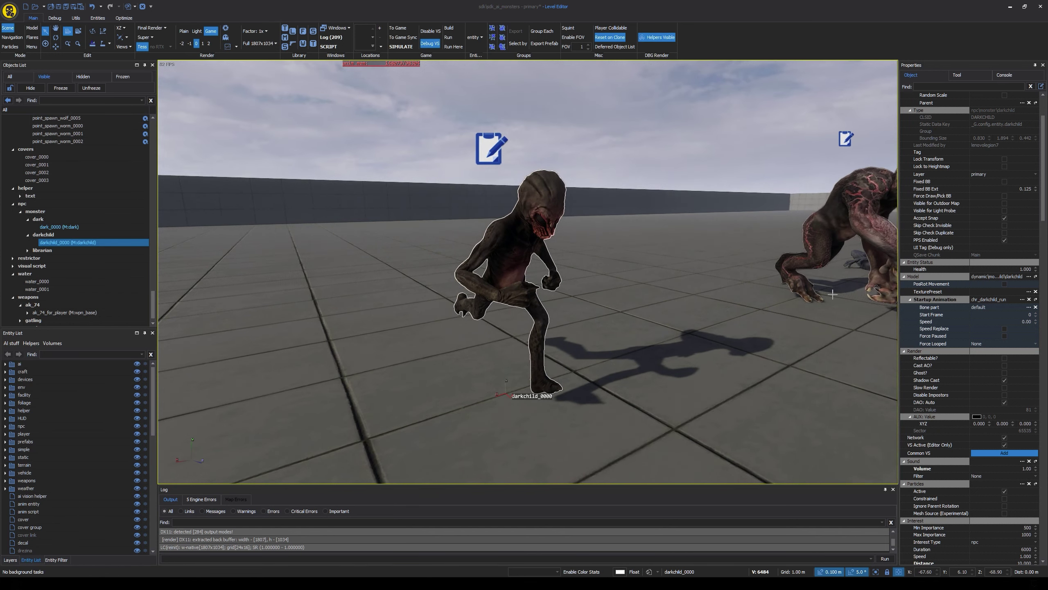
Try chr_darkchild_run_jump as the startup animation and switch back to chr_darkchild_run
left_click(1023, 299)
double_click(718, 230)
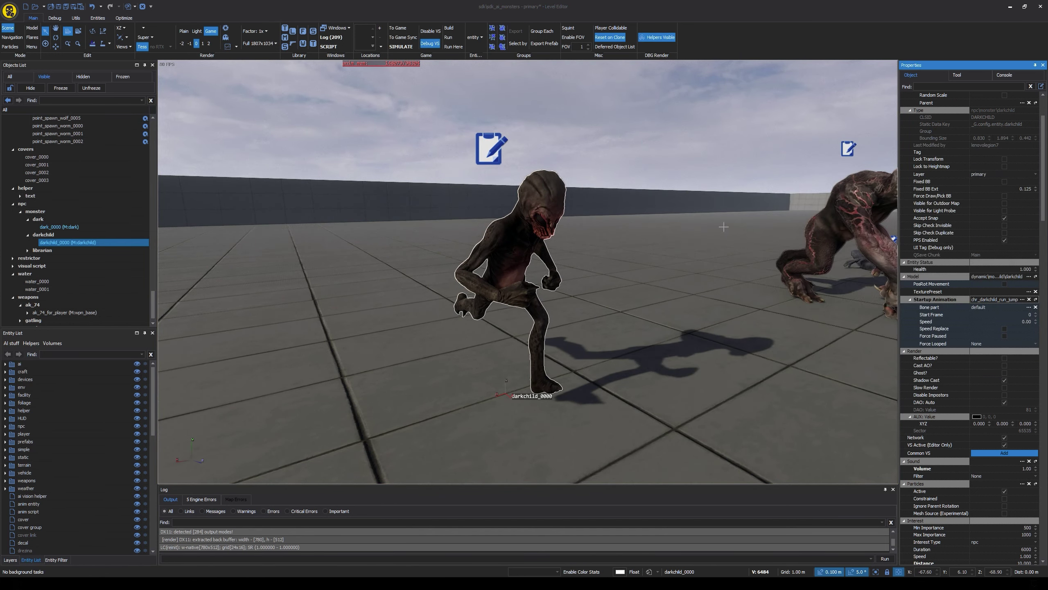
left_click(1024, 303)
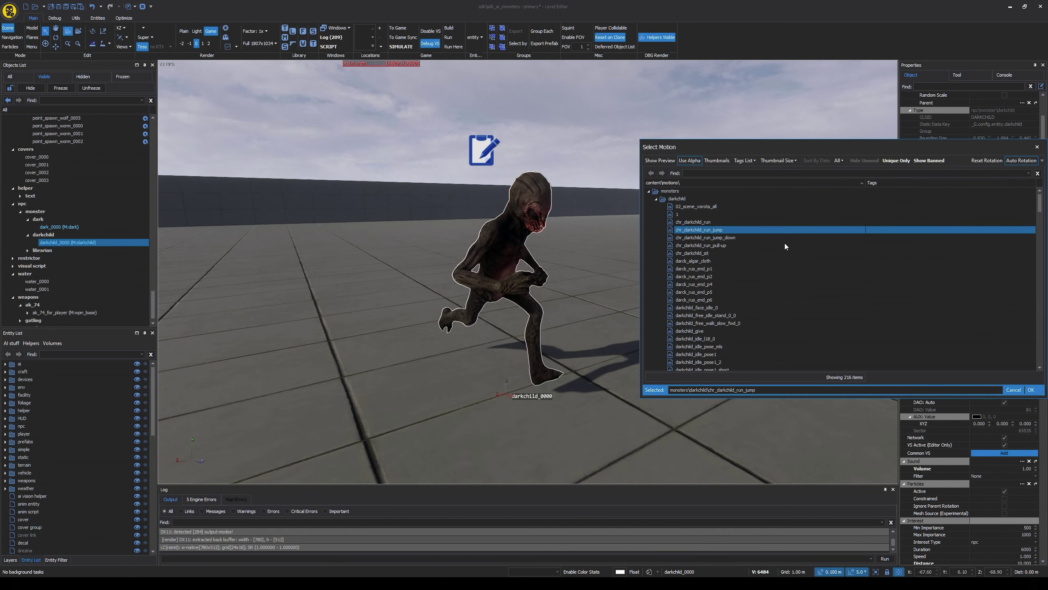
double_click(707, 223)
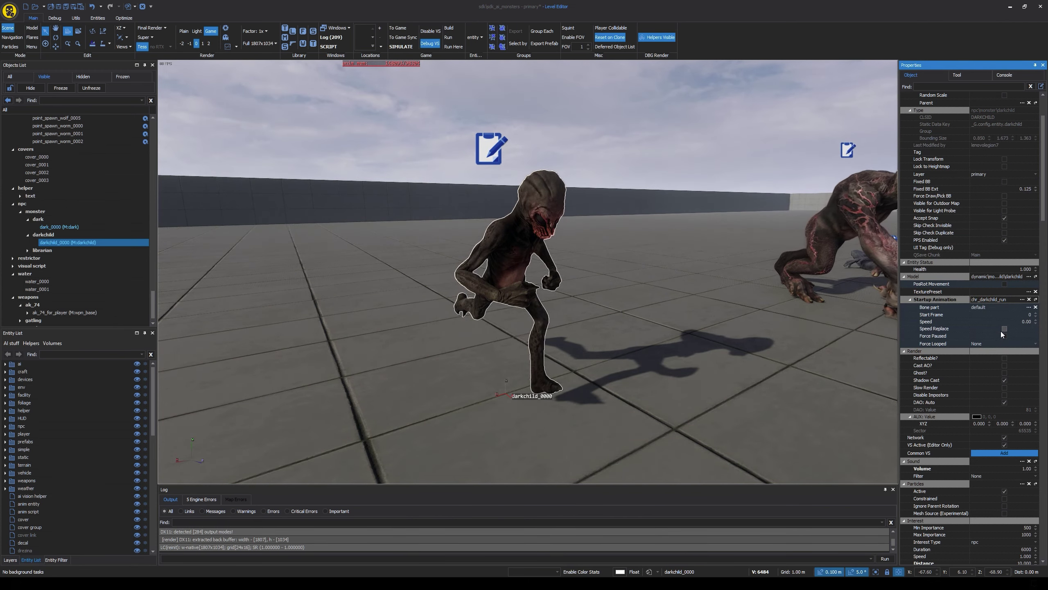
Set the startup animation's Force Looped option to Looped and preview the chr_darkchild_run_jump motion
left_click(1004, 343)
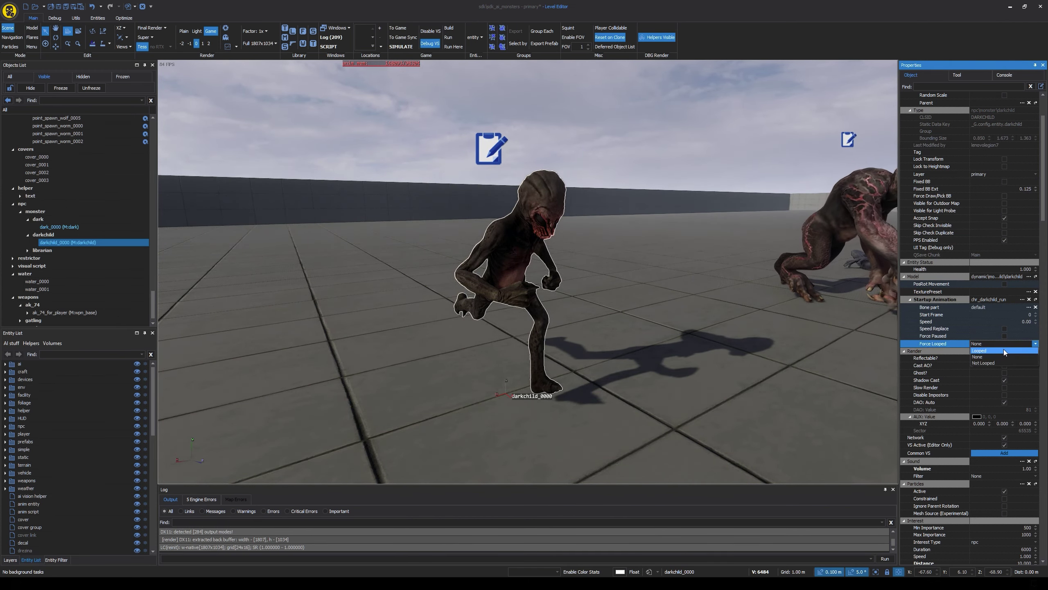
left_click(1004, 350)
left_click(1022, 299)
double_click(707, 230)
right_click_drag(528, 268, 664, 248)
Preview chr_darkchild_sit as the darkchild's startup animation
left_click(1022, 300)
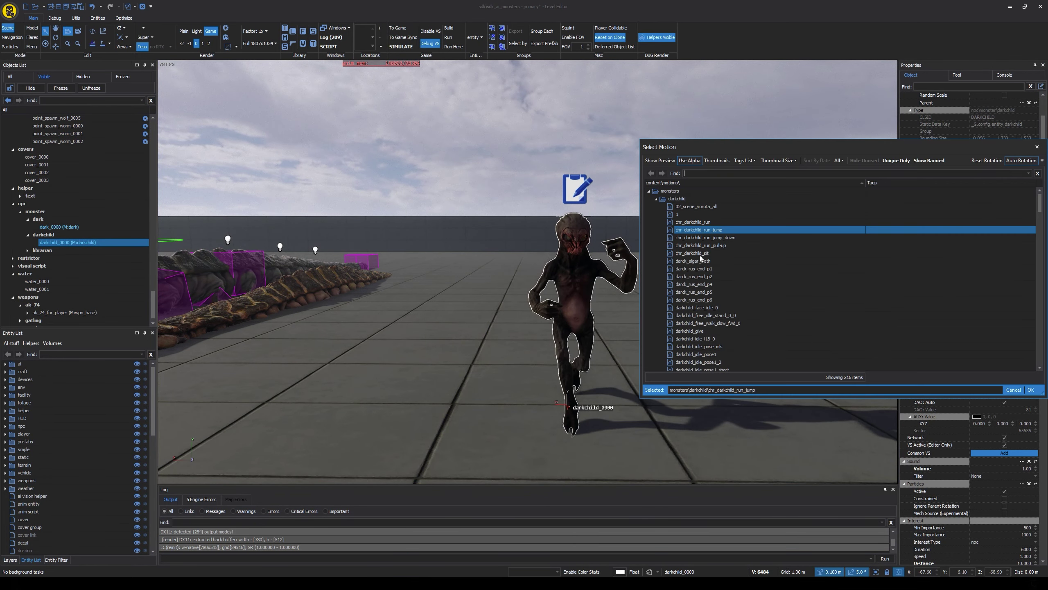
left_click(708, 253)
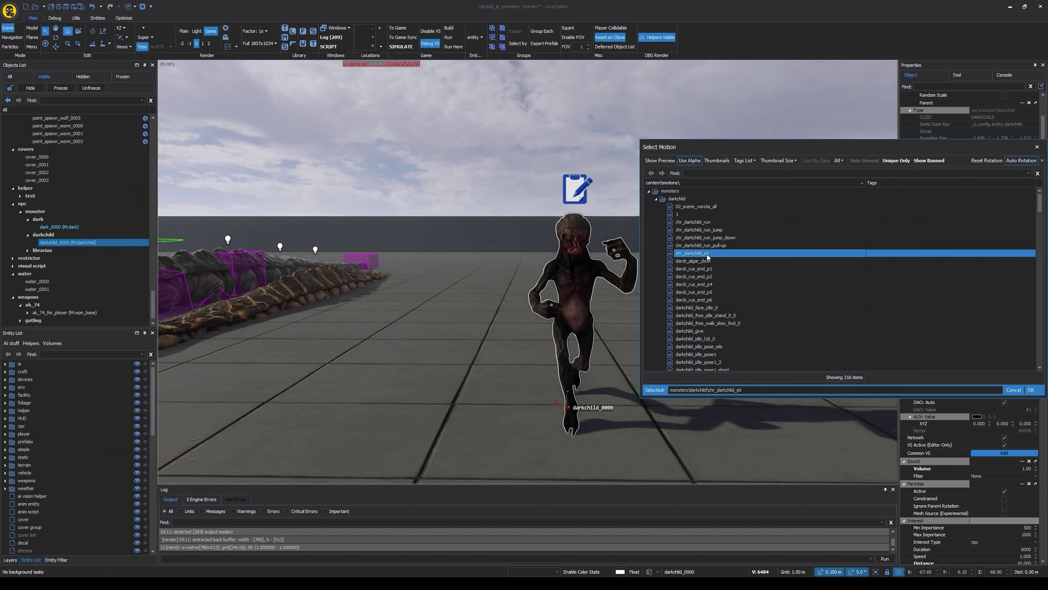
double_click(708, 254)
Assign darck_rus_end_p1 as the darkchild's startup animation and watch it play in the viewport
left_click(1023, 299)
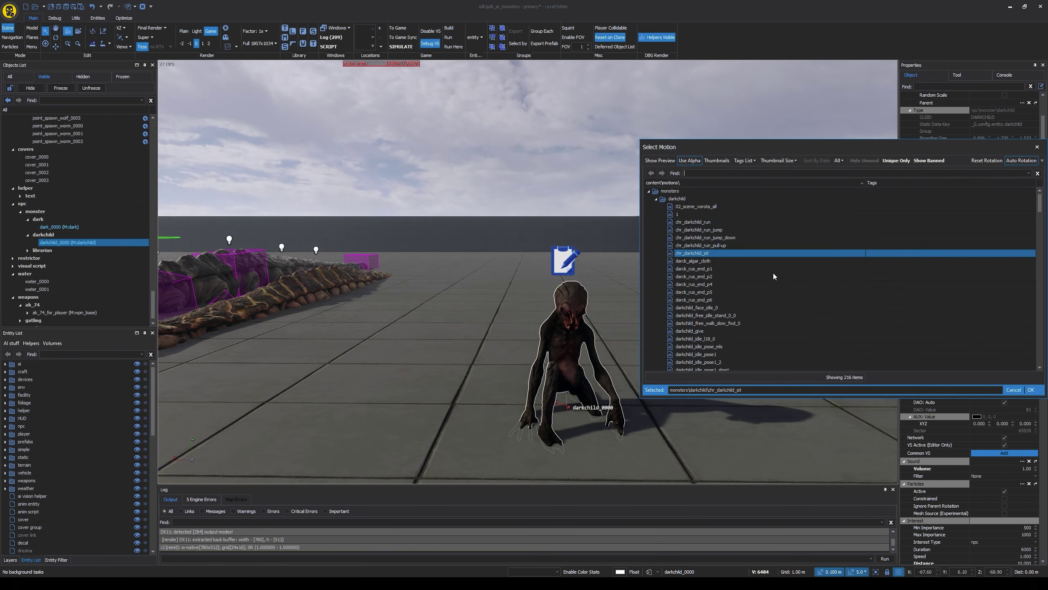
left_click(703, 261)
scroll(723, 271, "down", 2)
double_click(707, 230)
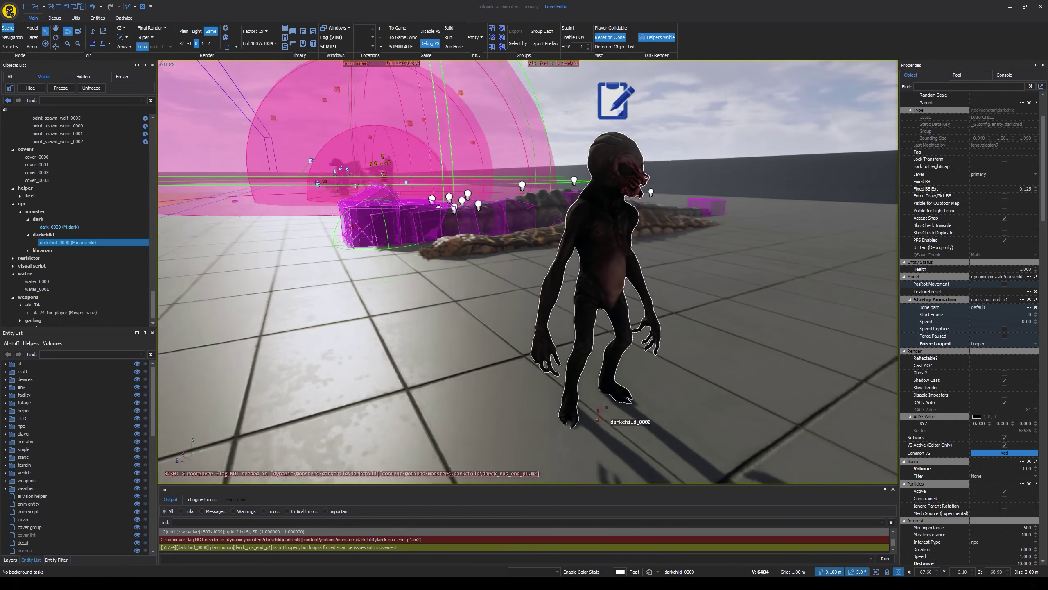
mouse_move(645, 315)
middle_mouse_down()
mouse_move(521, 314)
mouse_move(645, 314)
middle_mouse_up()
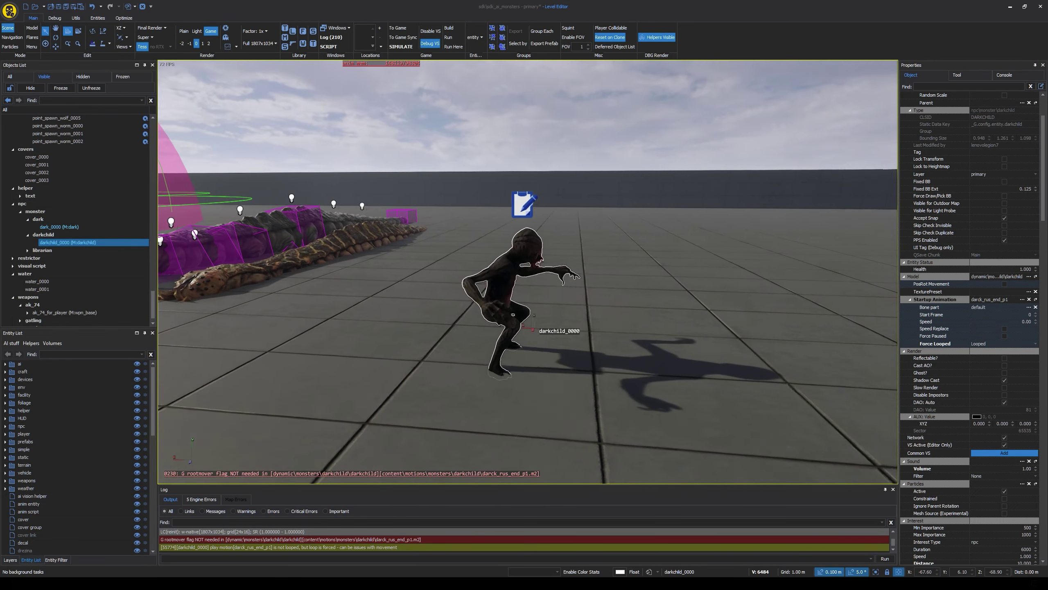
Set the darkchild's startup animation to darkchild_face_idle_0 and view the monster from the front
left_click(1022, 299)
left_click(726, 292)
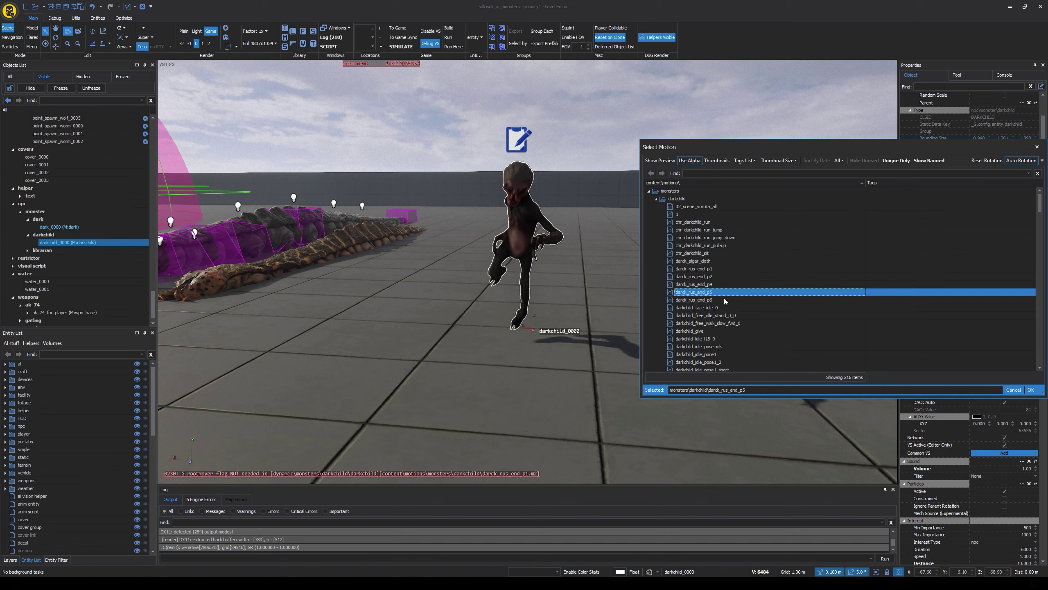
double_click(720, 307)
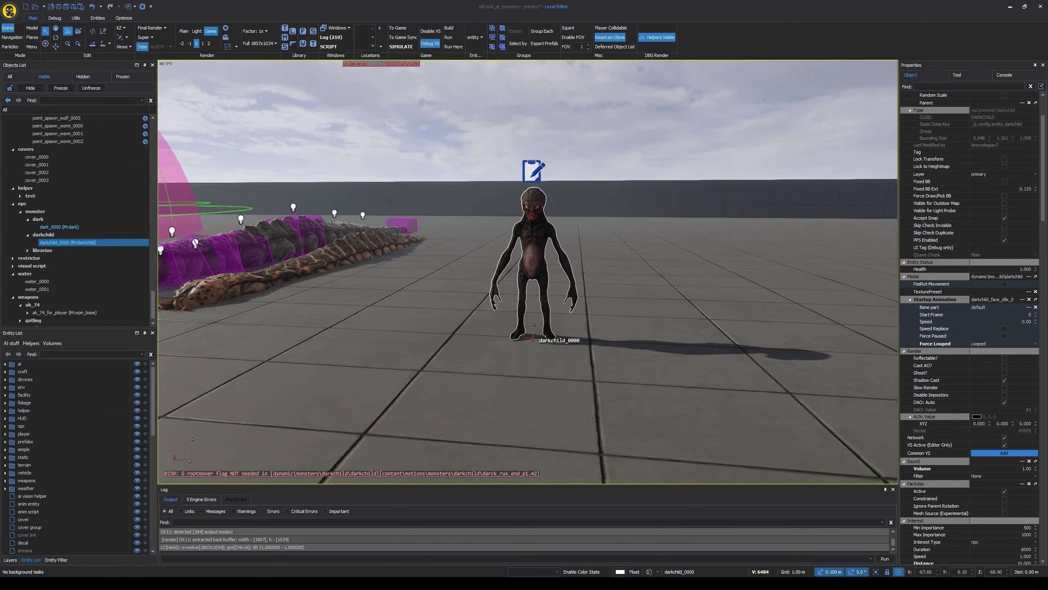
middle_click_drag(528, 272, 462, 294)
middle_click_drag(589, 246, 596, 248)
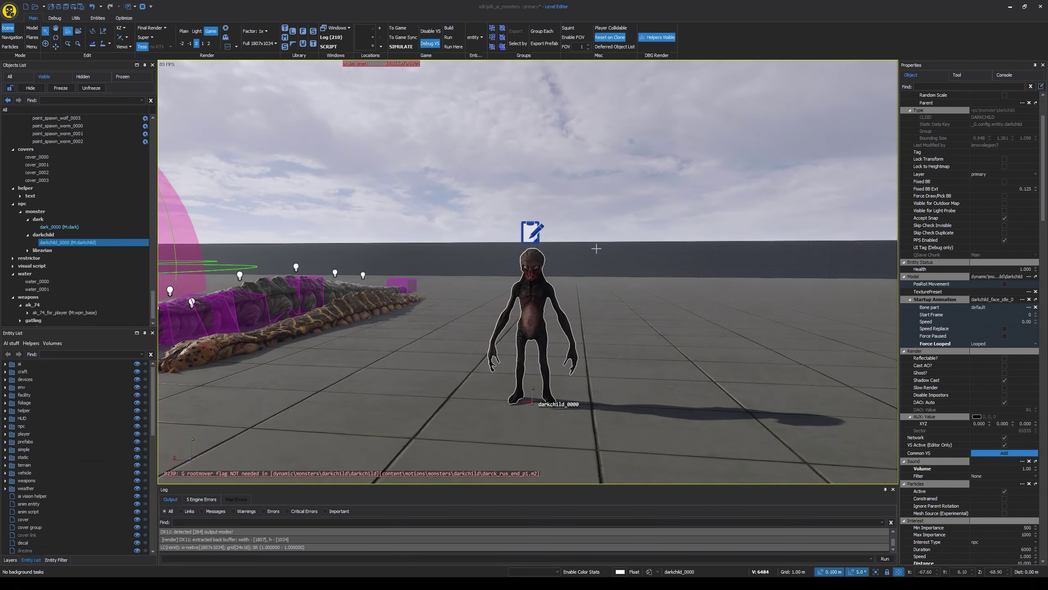
mouse_move(752, 310)
middle_mouse_down()
mouse_move(805, 310)
mouse_move(753, 337)
mouse_move(745, 310)
middle_mouse_up()
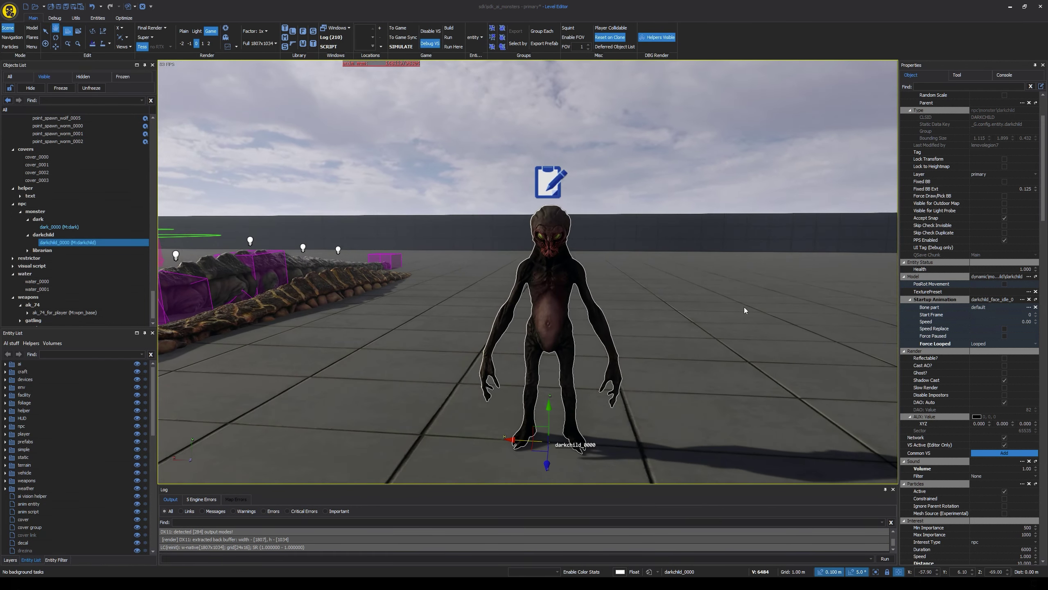
Preview darkchild_give and then darkchild_idle_pose1 as the darkchild's startup animation
left_click(1022, 299)
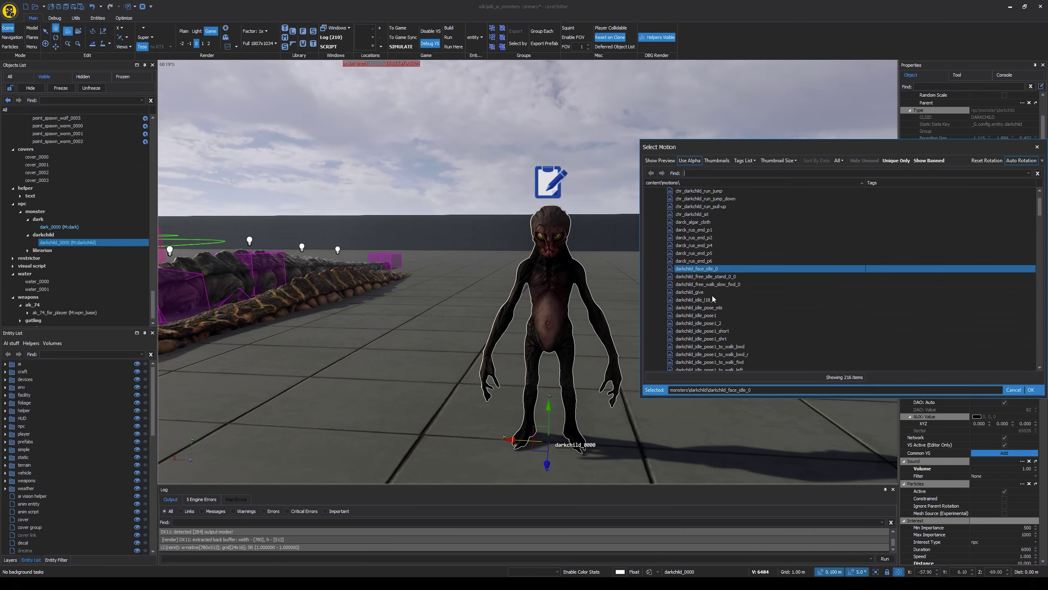
double_click(701, 293)
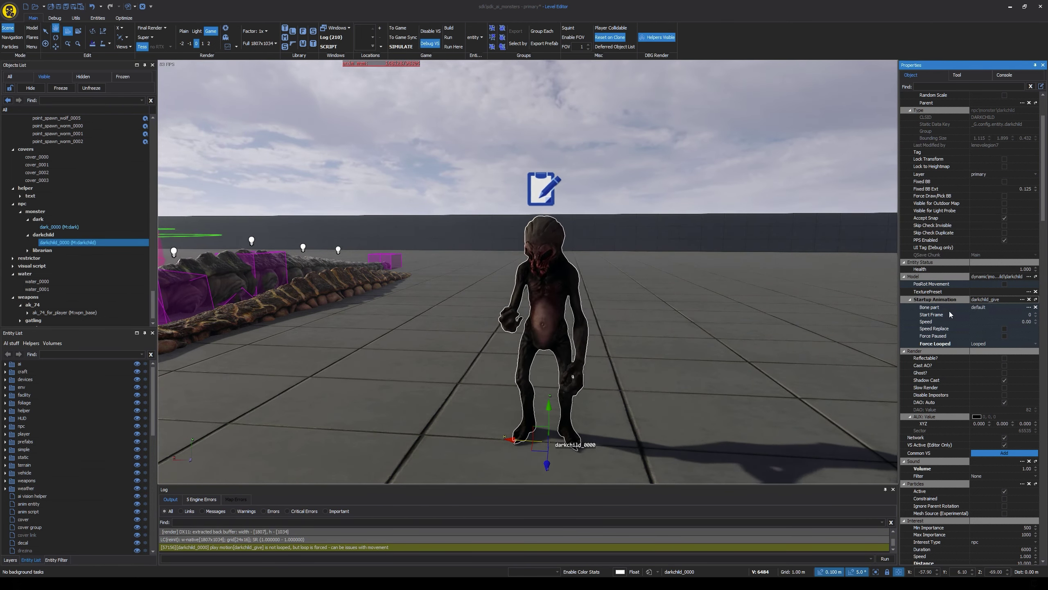
left_click(1022, 299)
scroll(739, 340, "down", 2)
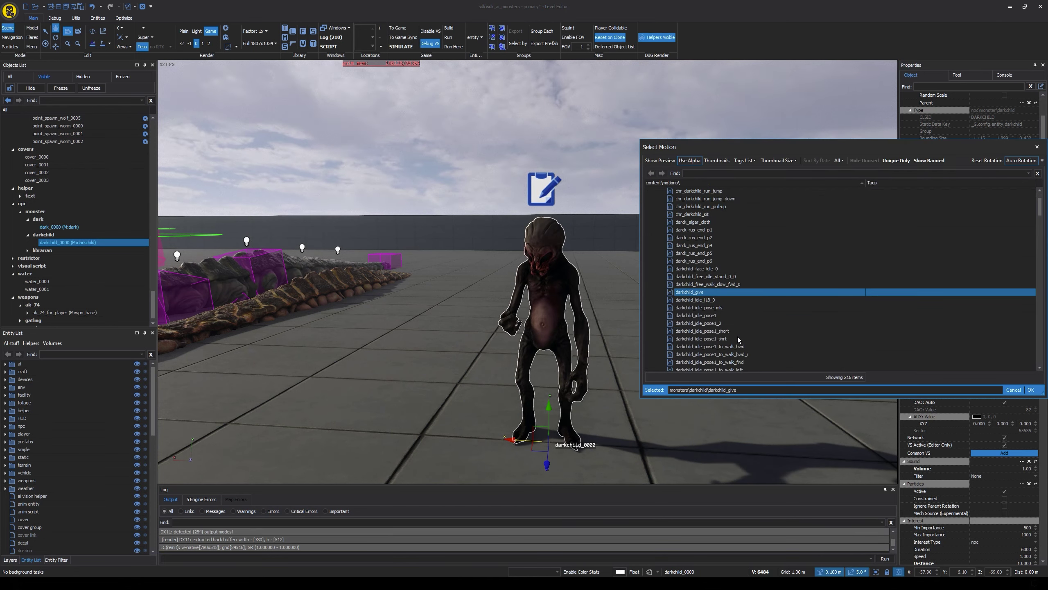
double_click(716, 314)
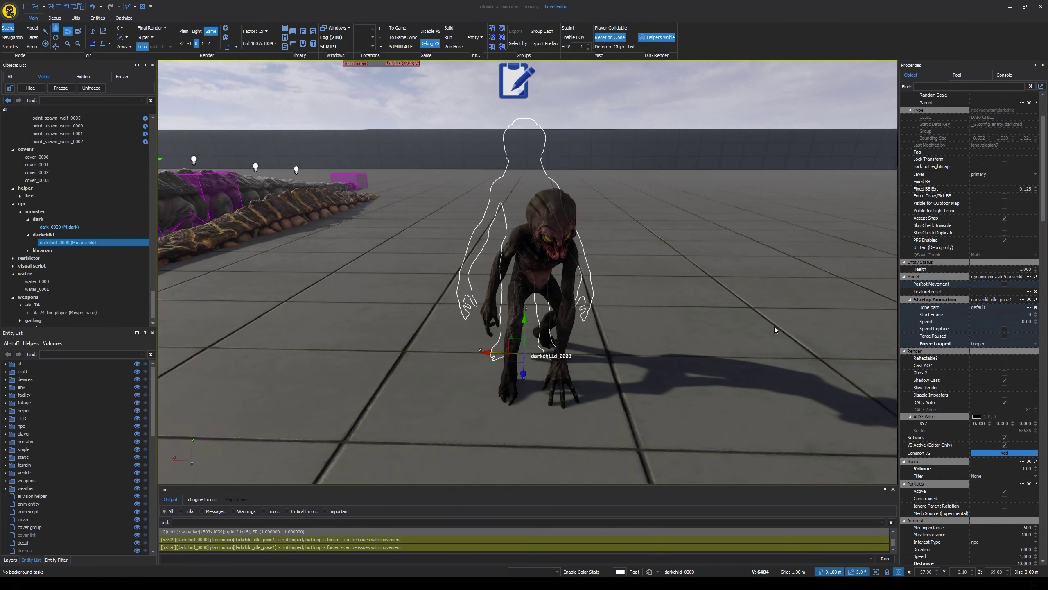
Switch the darkchild's startup animation to darkchild_idle_pose1_short, followed by darkchild_idle_pose2, watching each one play
left_click(1022, 299)
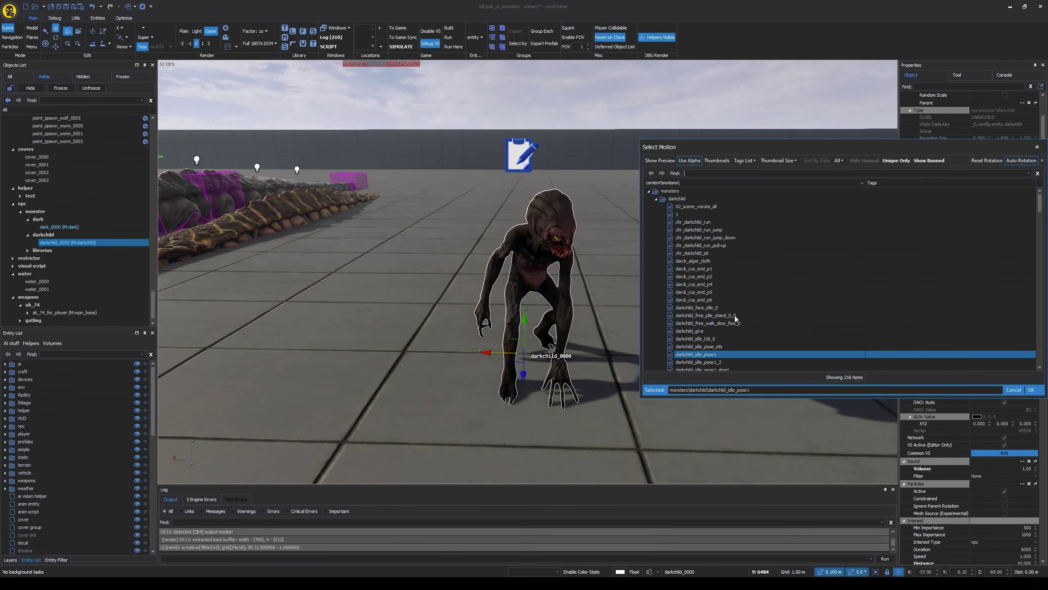
double_click(723, 293)
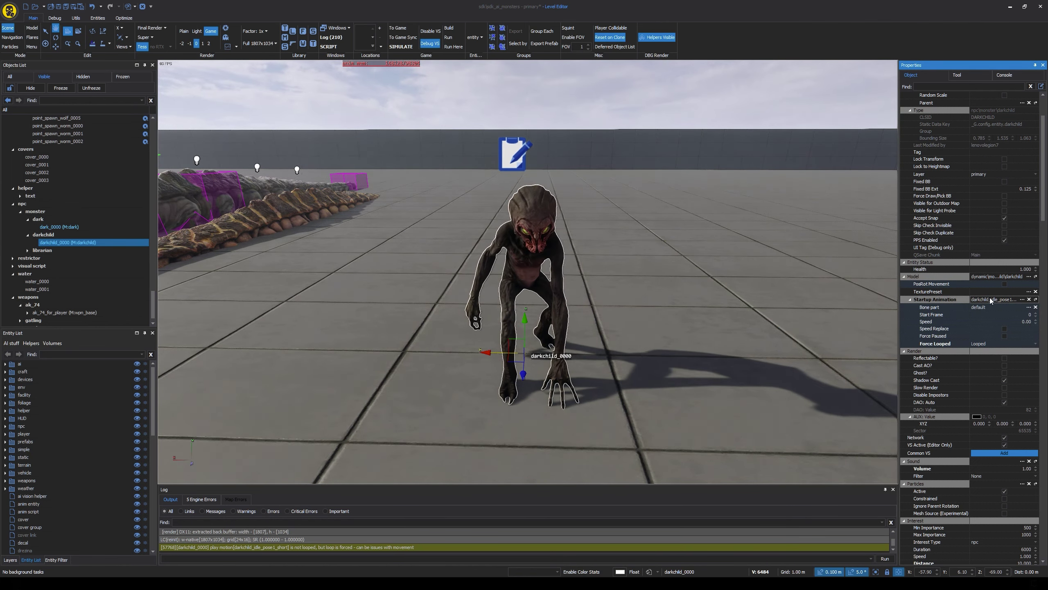
left_click(1023, 299)
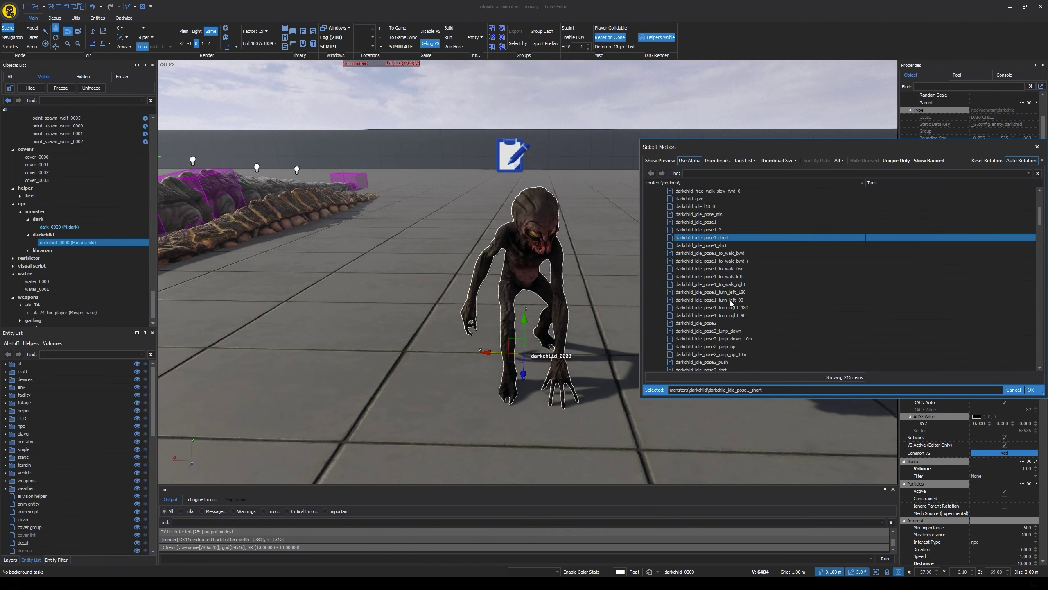
double_click(722, 324)
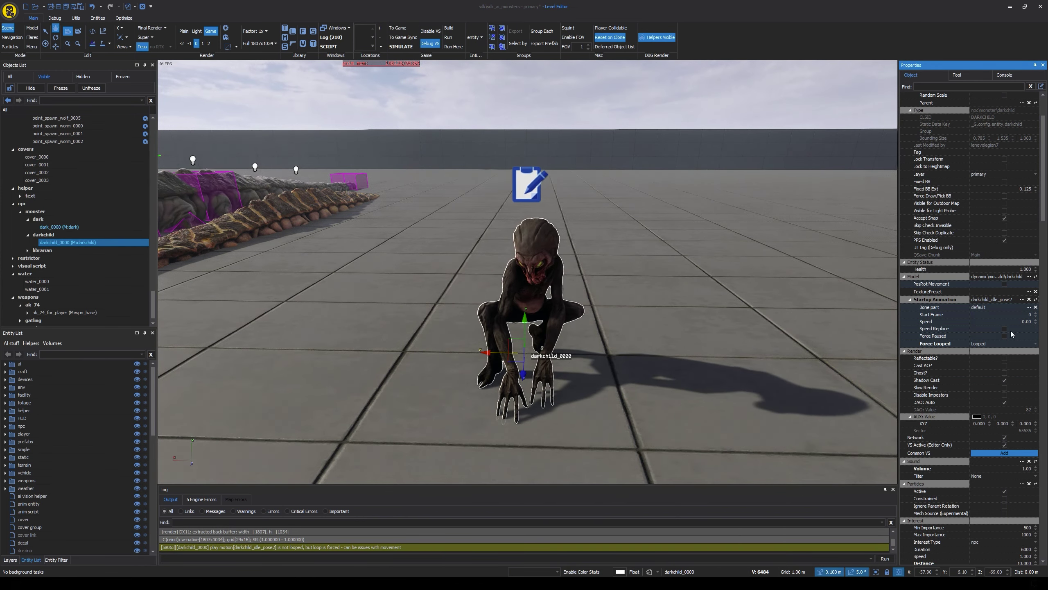
Try darkchild_idle_pose2_turn_right_180 and then darkchild_run as the startup animation, viewing the run from the side
left_click(1022, 299)
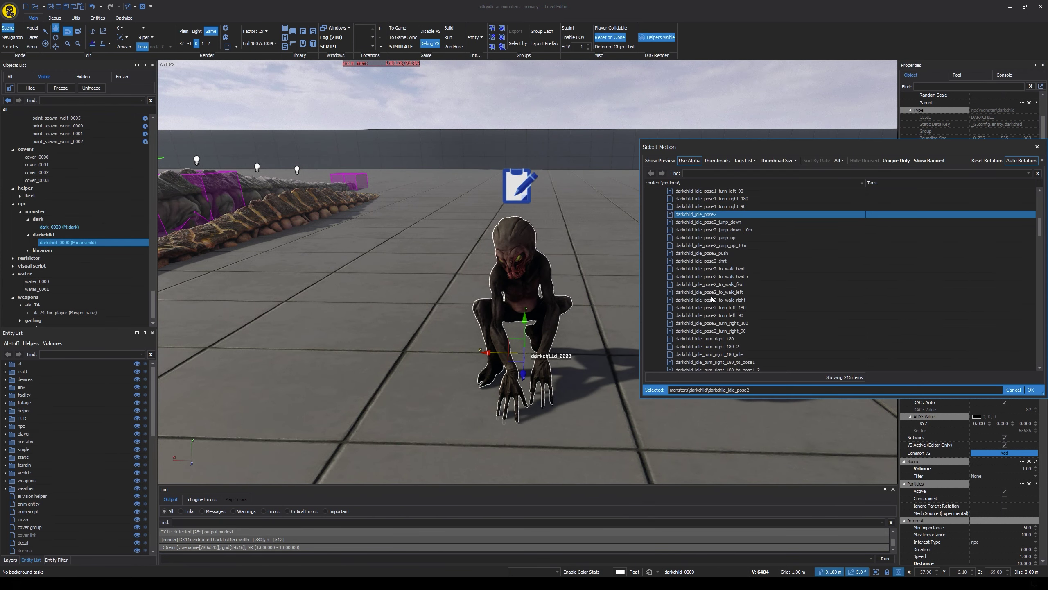
double_click(726, 324)
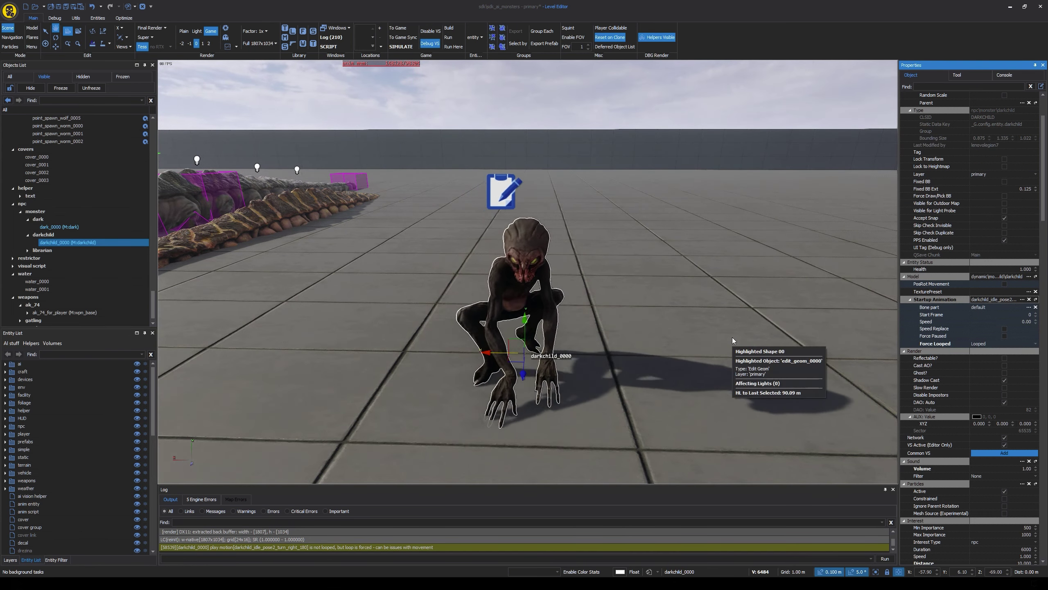
left_click(1022, 299)
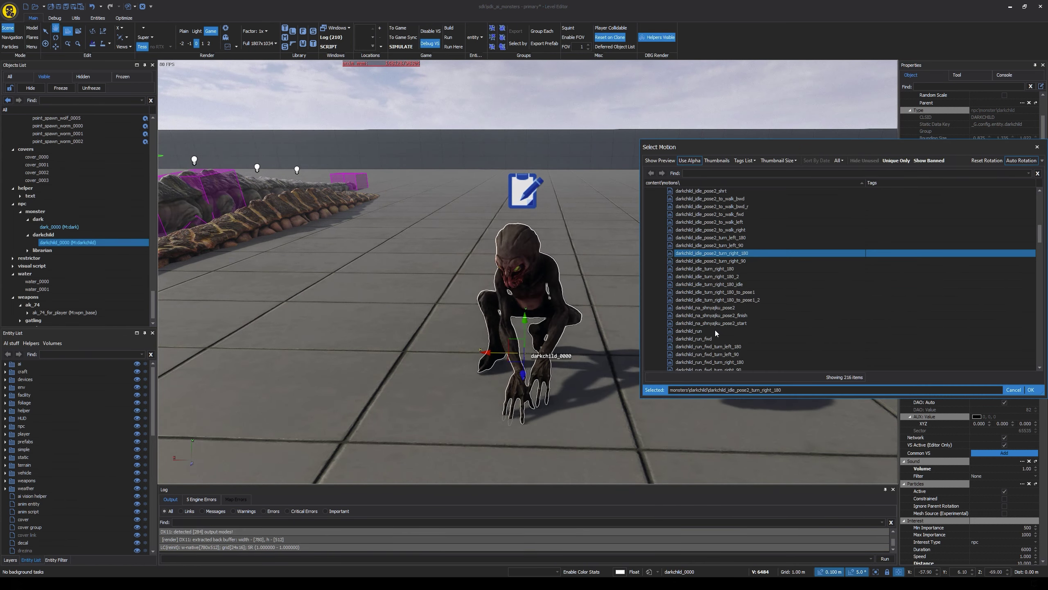
double_click(714, 330)
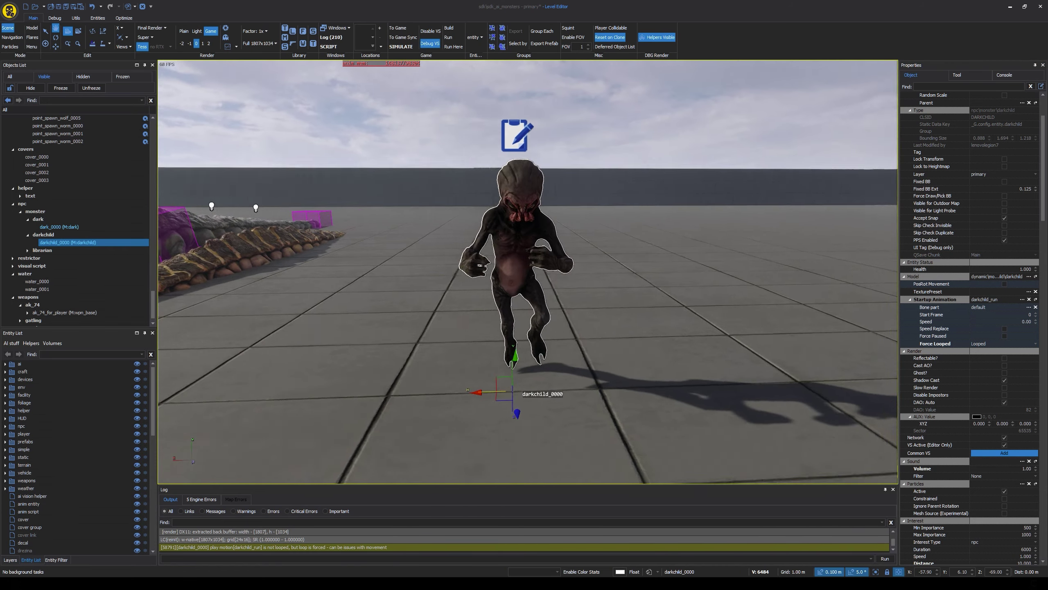
middle_click_drag(524, 271, 598, 270)
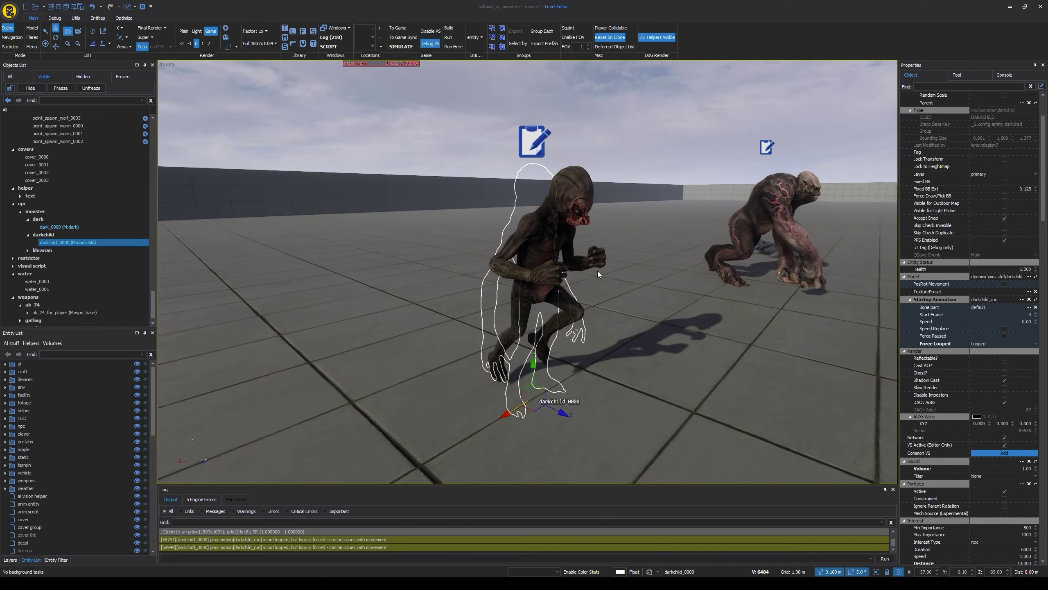
Set the darkchild's startup animation to darkchild_run_fwd and watch it from the side and the front
left_click(1023, 299)
double_click(719, 300)
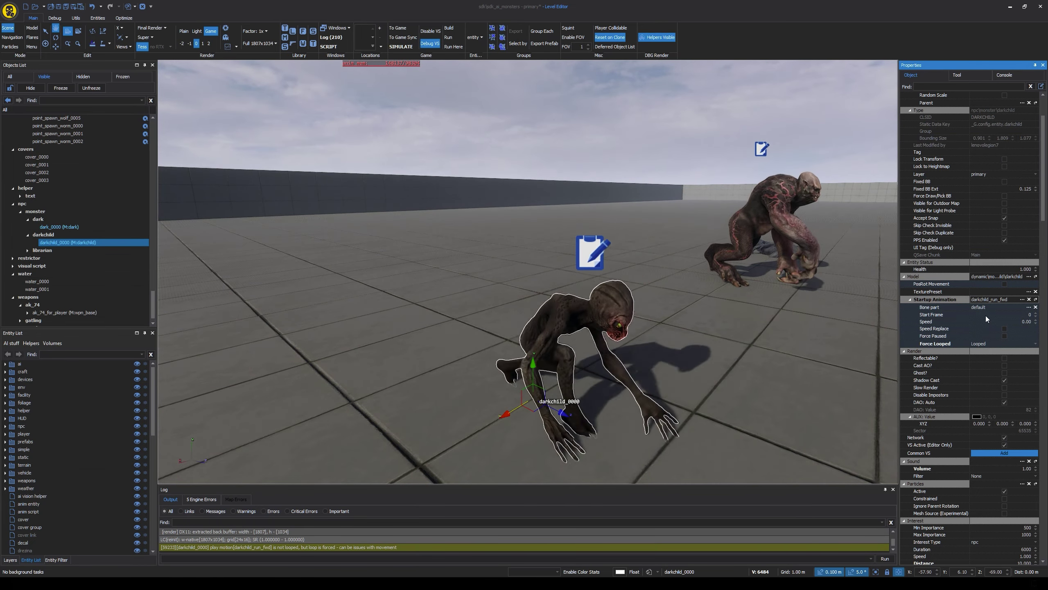
mouse_move(732, 330)
middle_mouse_down()
mouse_move(586, 329)
mouse_move(726, 314)
mouse_move(725, 332)
middle_mouse_up()
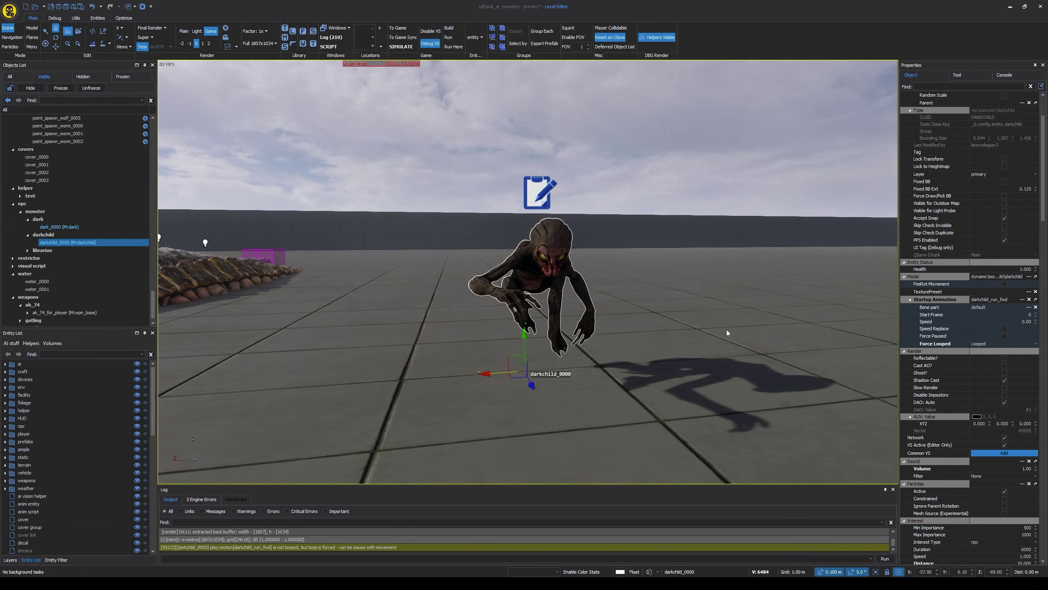
Preview the final_l14 motion and then l01_darck_0 as the darkchild's startup animation
left_click(1023, 299)
scroll(753, 340, "down", 8)
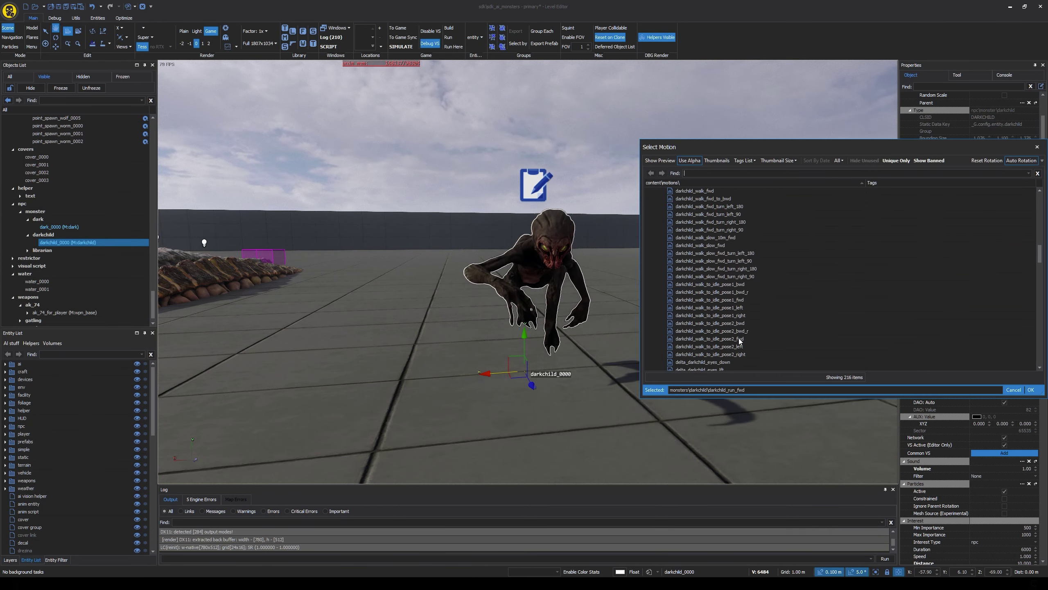
double_click(695, 307)
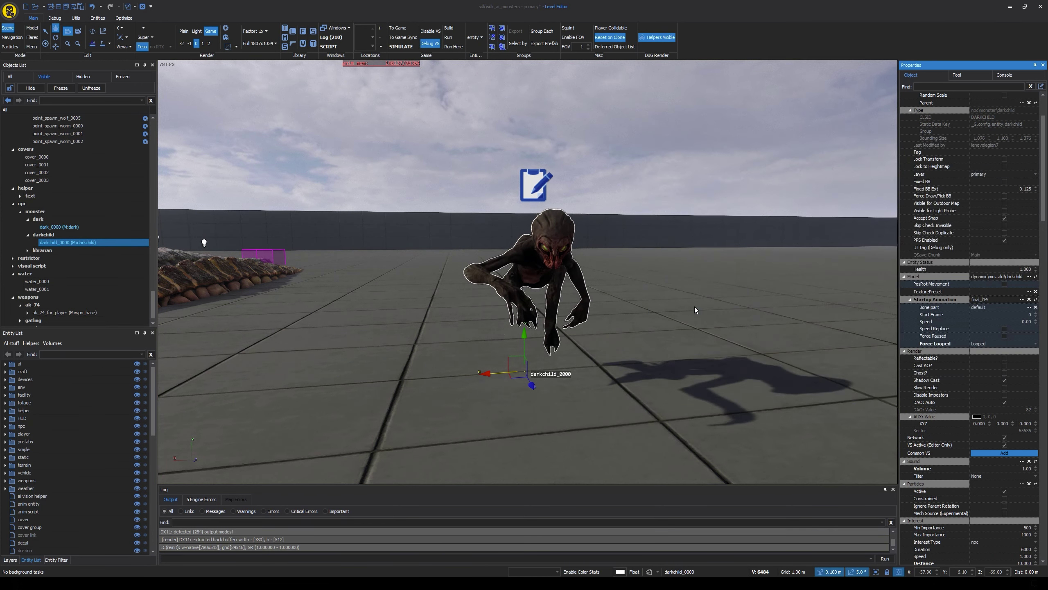
left_click(1023, 299)
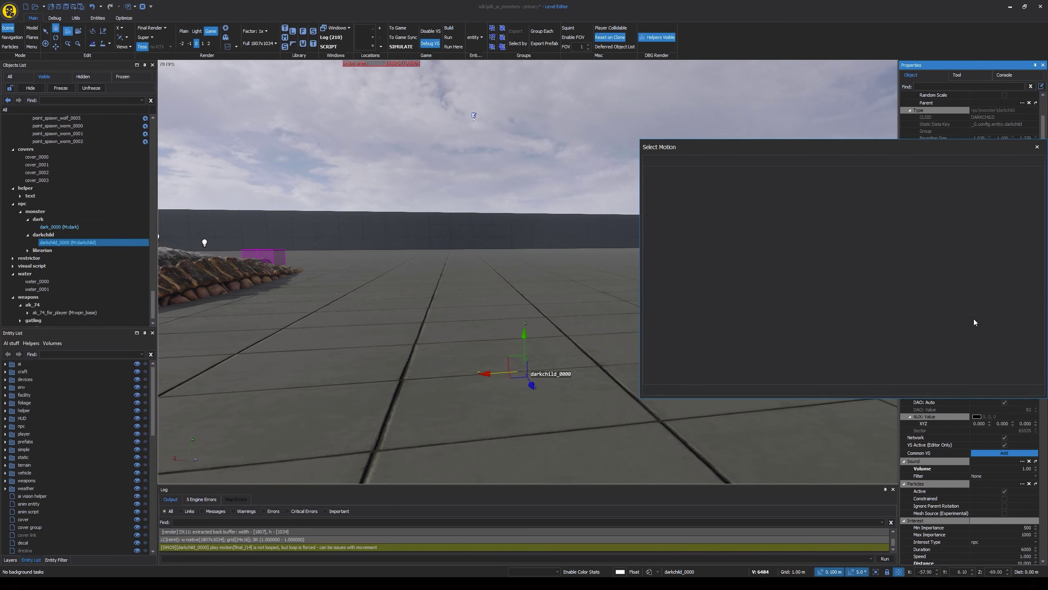
left_click(691, 307)
double_click(690, 304)
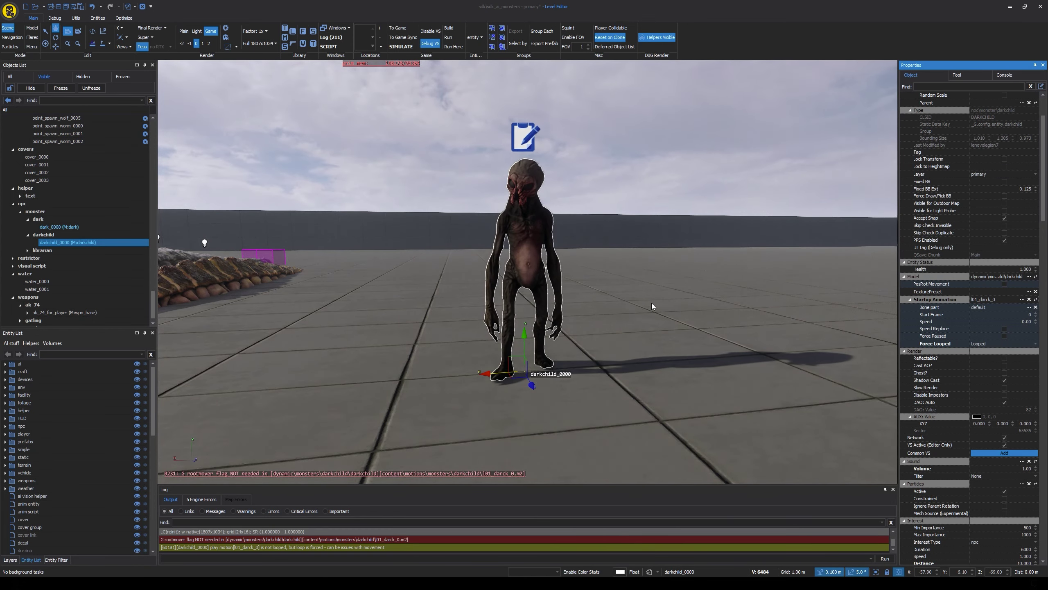
Assign l01_darck_9 as the startup animation and raise the darkchild to Y 6.80 so the motion plays above the floor
left_click(1022, 299)
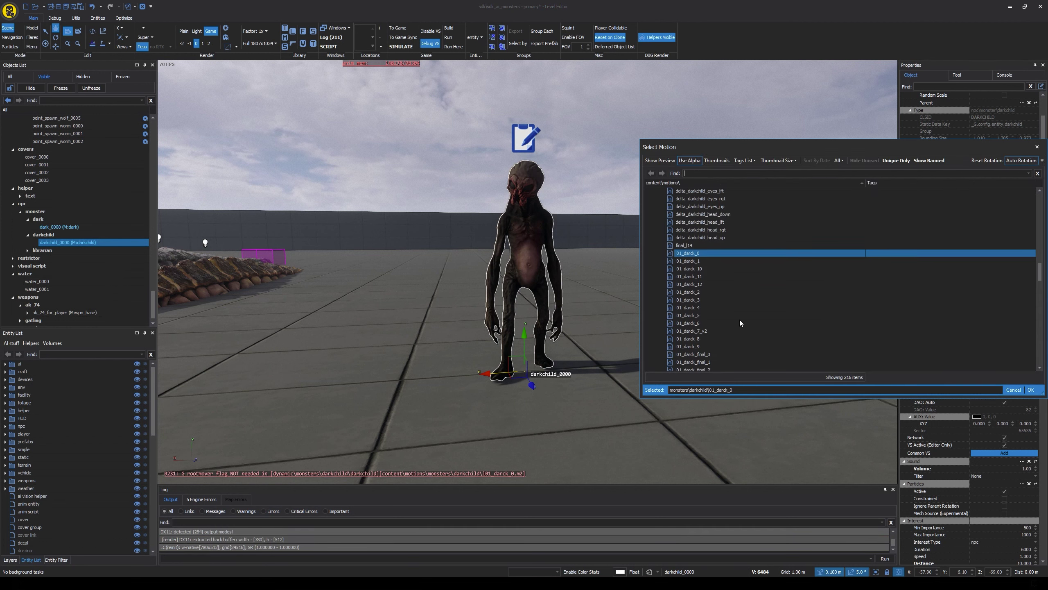
double_click(697, 313)
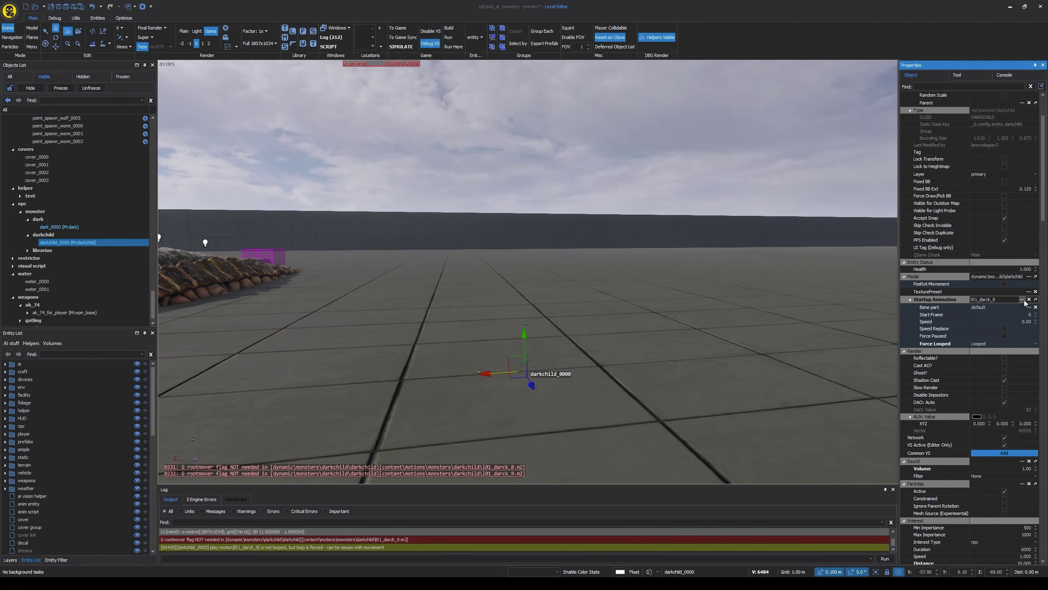
left_click_drag(524, 336, 601, 296)
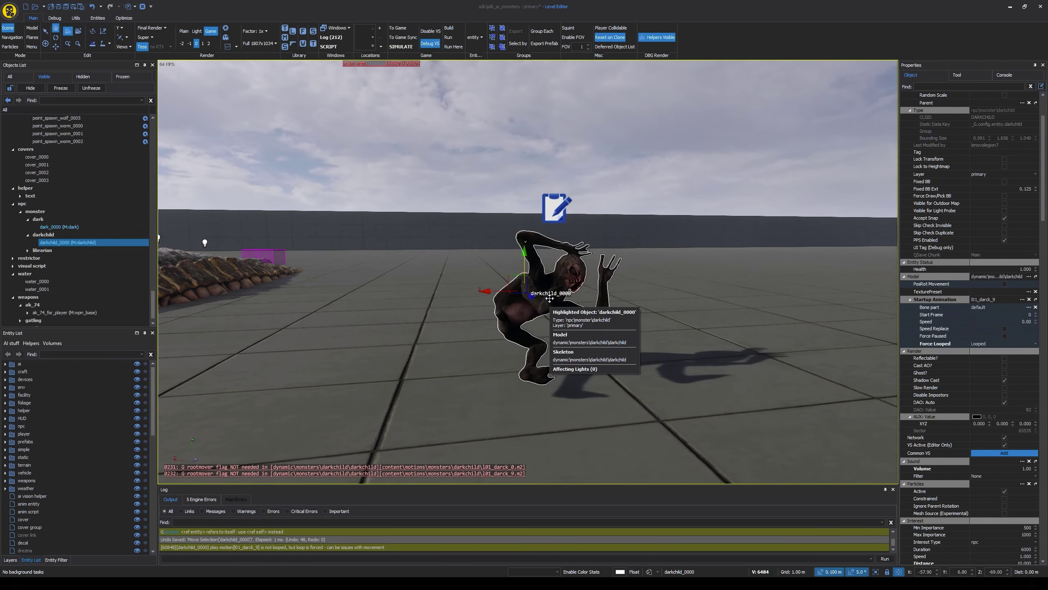
Set the darkchild's startup animation to l01_darck_final_8 and view the monster up close from another side
left_click(1022, 299)
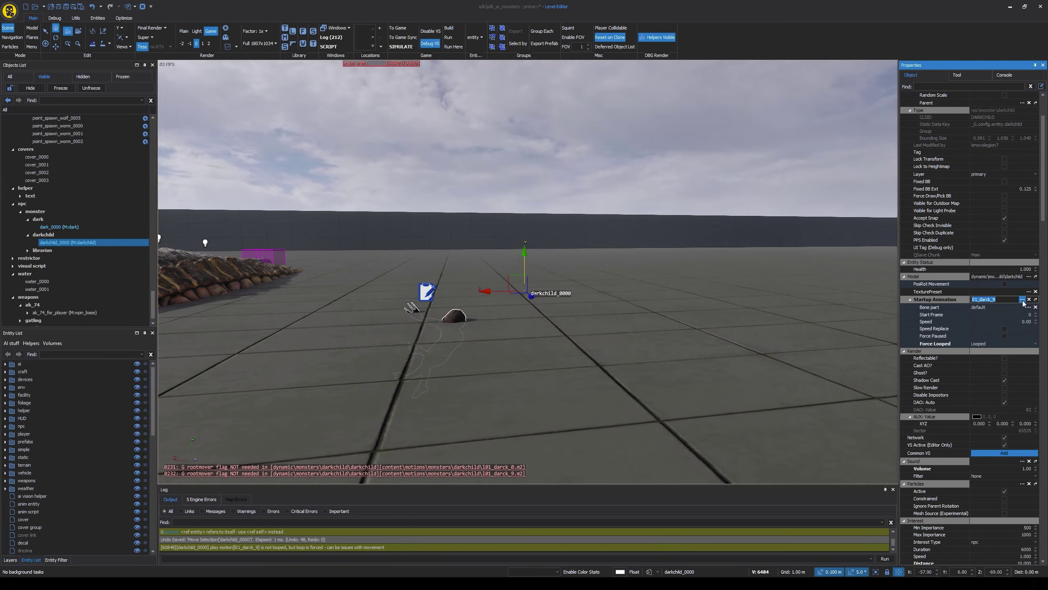
double_click(701, 316)
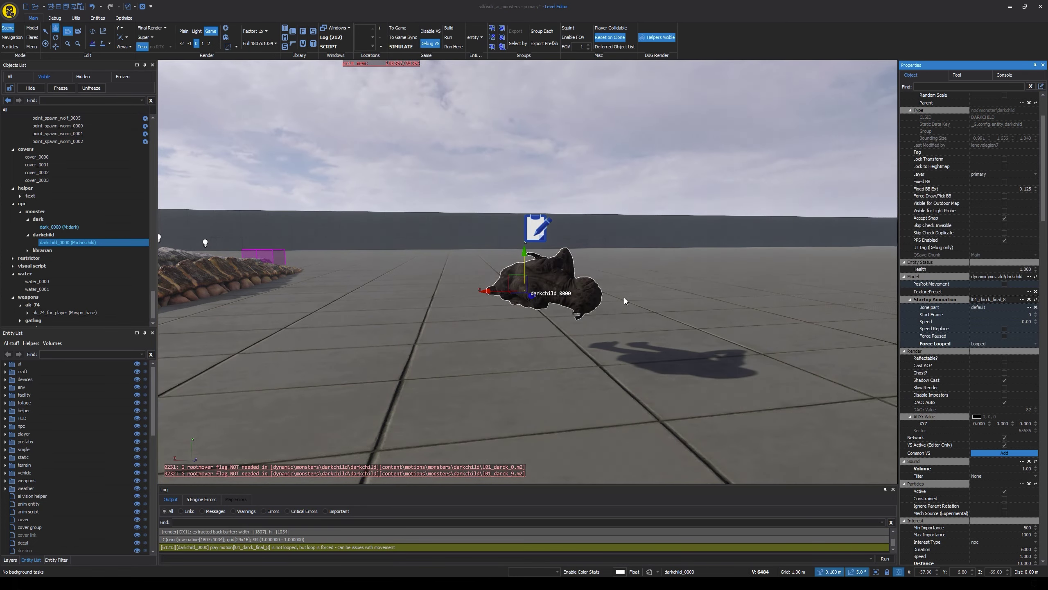
mouse_move(649, 295)
right_mouse_down()
mouse_move(549, 295)
mouse_move(677, 305)
mouse_move(611, 296)
mouse_move(635, 299)
right_mouse_up()
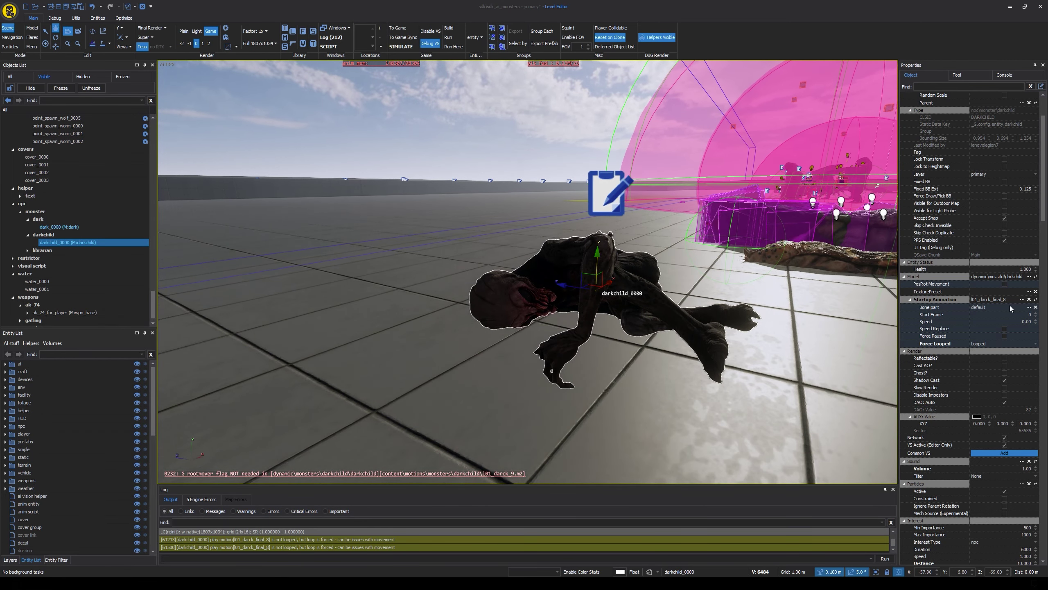
Assign l13_khan_vagon_run_to_end as the darkchild's startup animation and look for the monster around its pivot
left_click(1022, 298)
scroll(727, 318, "down", 2)
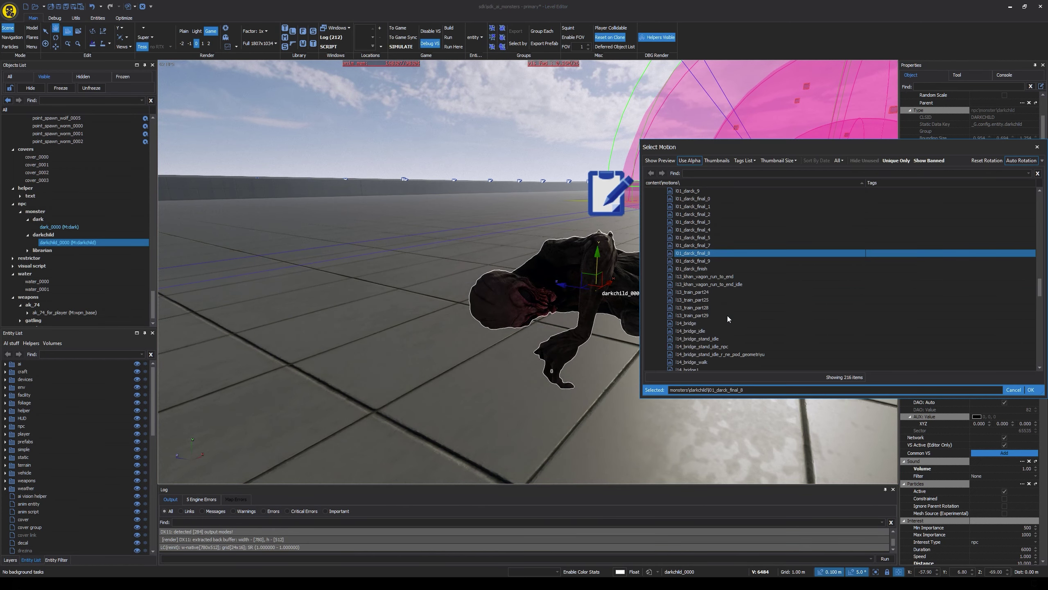
left_click(717, 278)
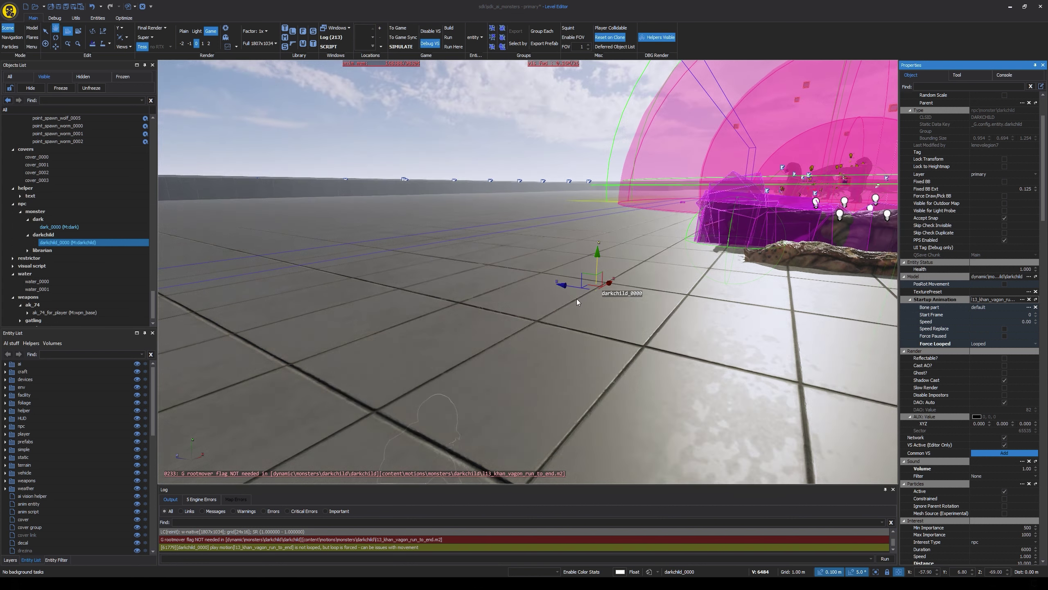
right_click_drag(576, 298, 772, 298)
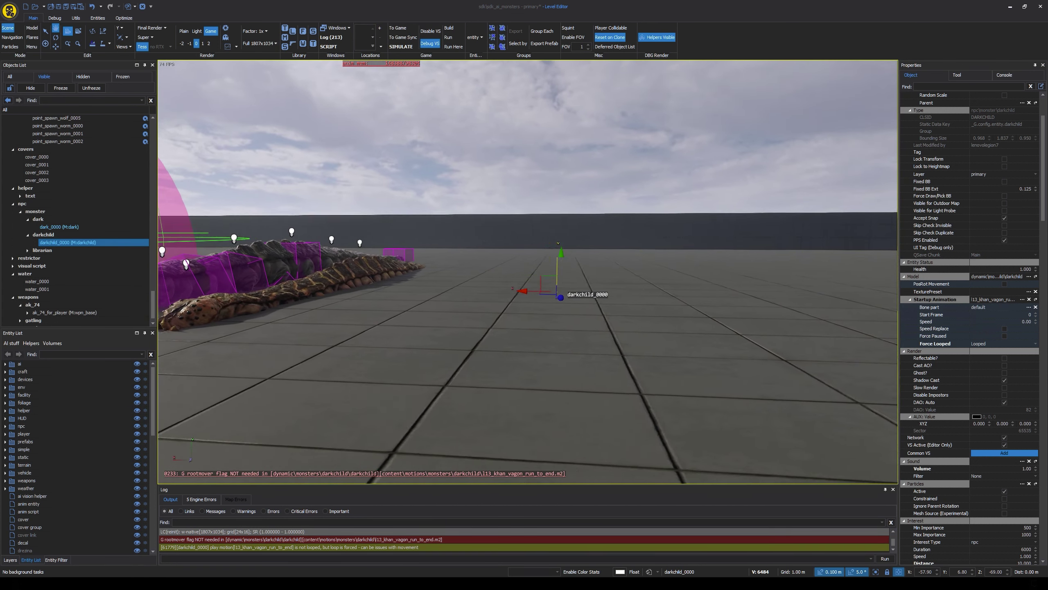
Preview l14_bridge_walk as the darkchild's startup animation
left_click(1023, 299)
scroll(726, 321, "down", 2)
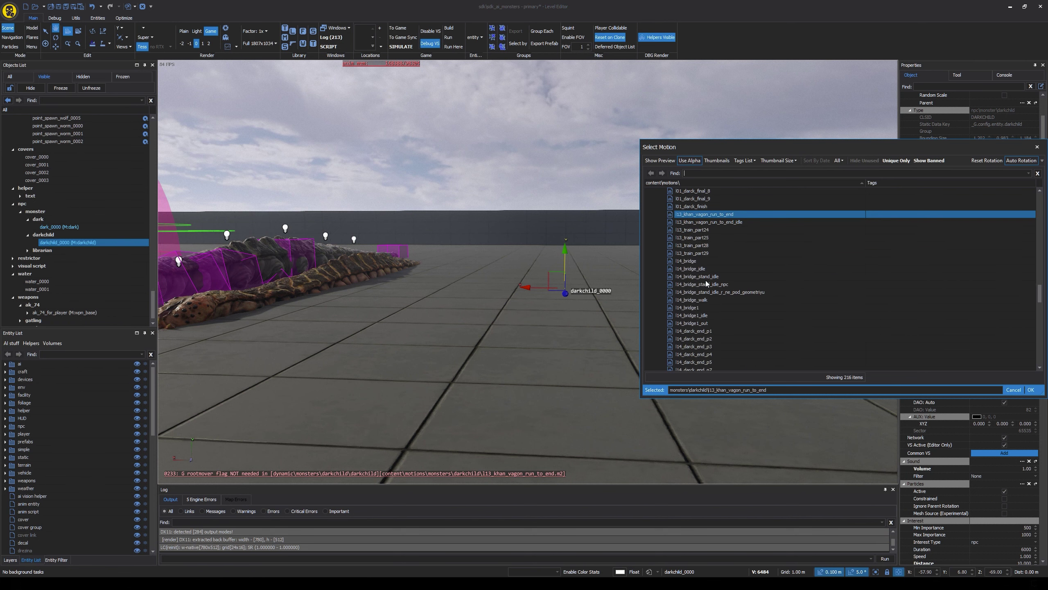
left_click(715, 276)
left_click(716, 308)
double_click(710, 300)
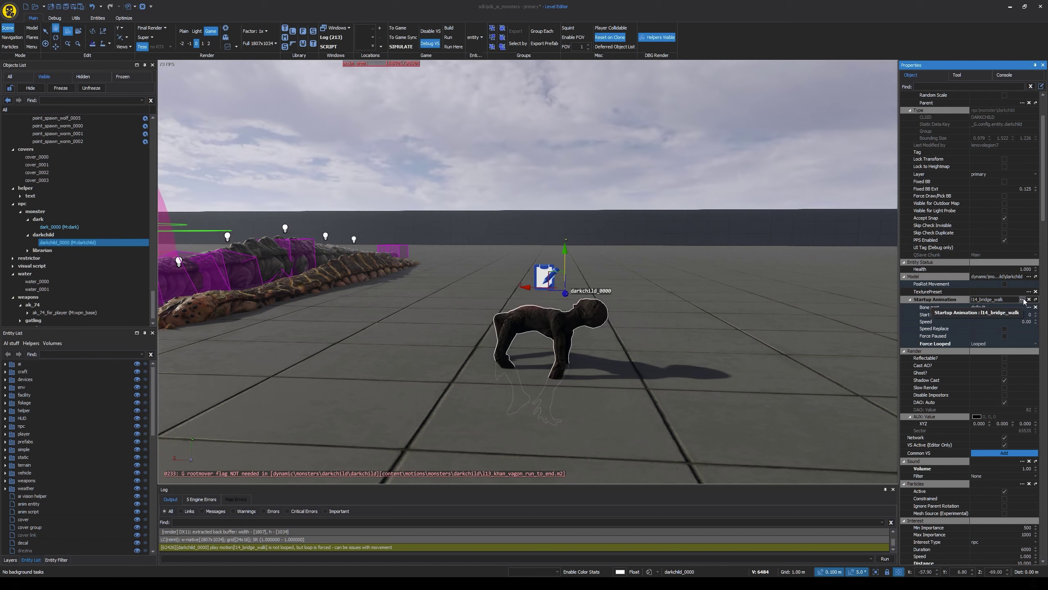
Set the startup animation to l14_bridge_stand_idle_r_ne_pod_geometriyu and lower the darkchild to Y 6.20 onto the floor
left_click(1023, 299)
double_click(766, 291)
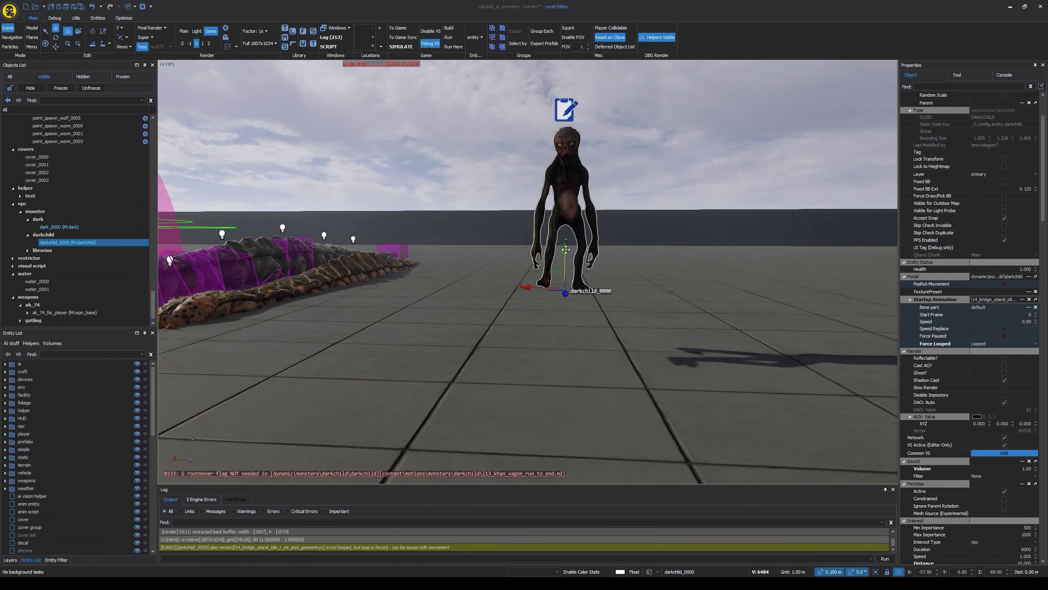
left_click_drag(567, 270, 565, 311)
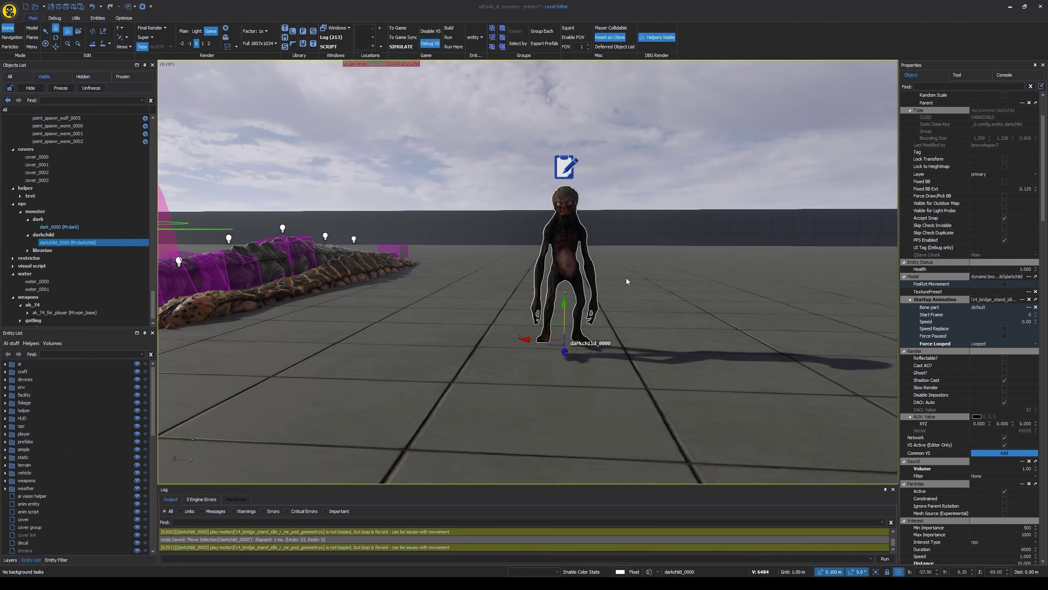
right_click_drag(627, 281, 629, 271)
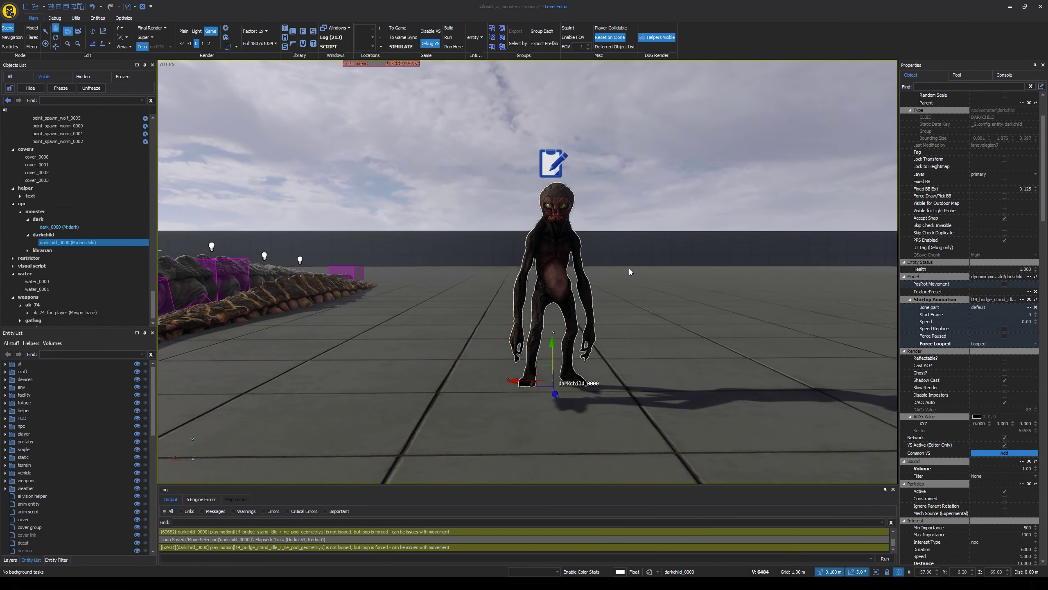
Preview l16_room_piano_idle as the darkchild's startup animation
left_click(1022, 299)
scroll(740, 344, "down", 3)
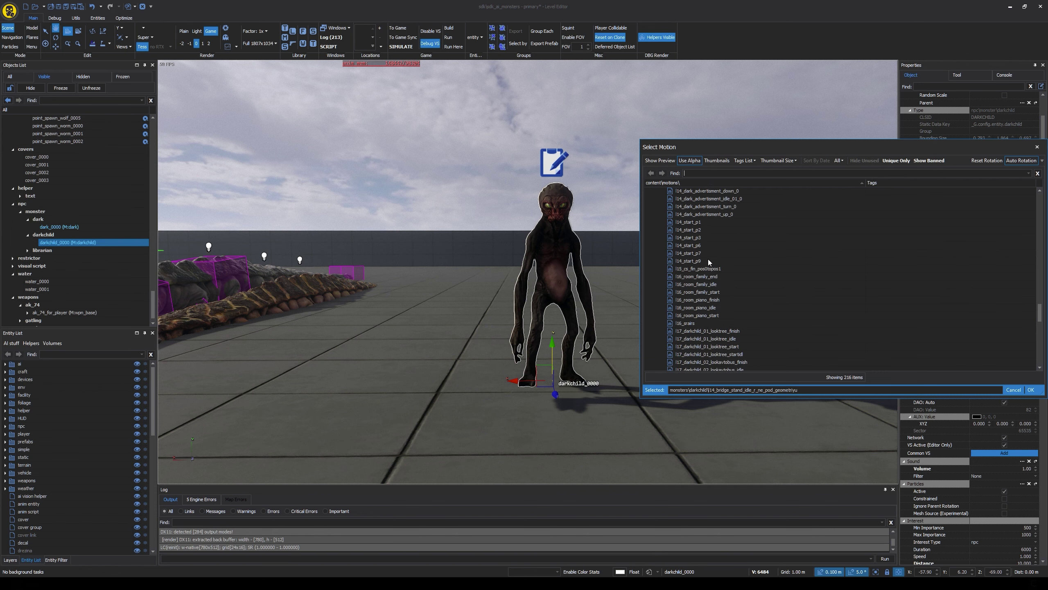
double_click(706, 308)
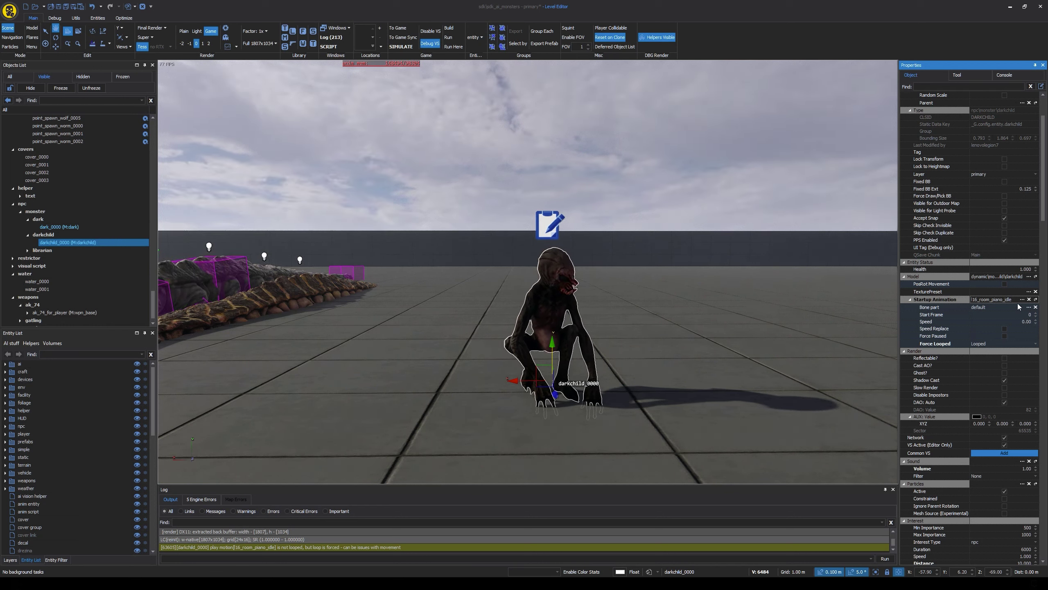
Assign z_dlc4_darck_12 from the z_dlc4_darkchild folder as the darkchild's startup animation
left_click(1023, 300)
scroll(725, 329, "down", 5)
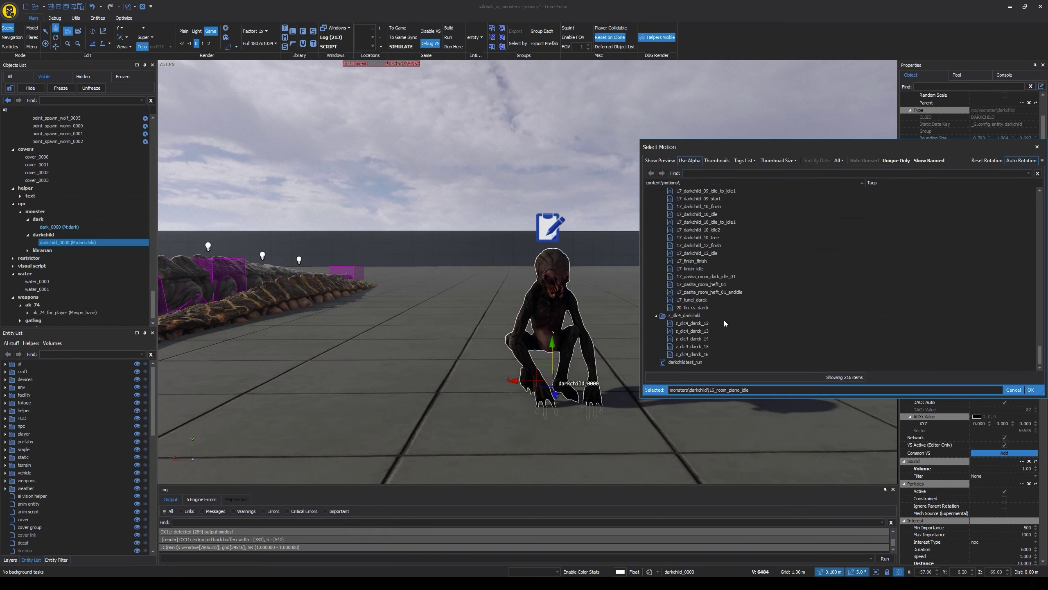
double_click(705, 323)
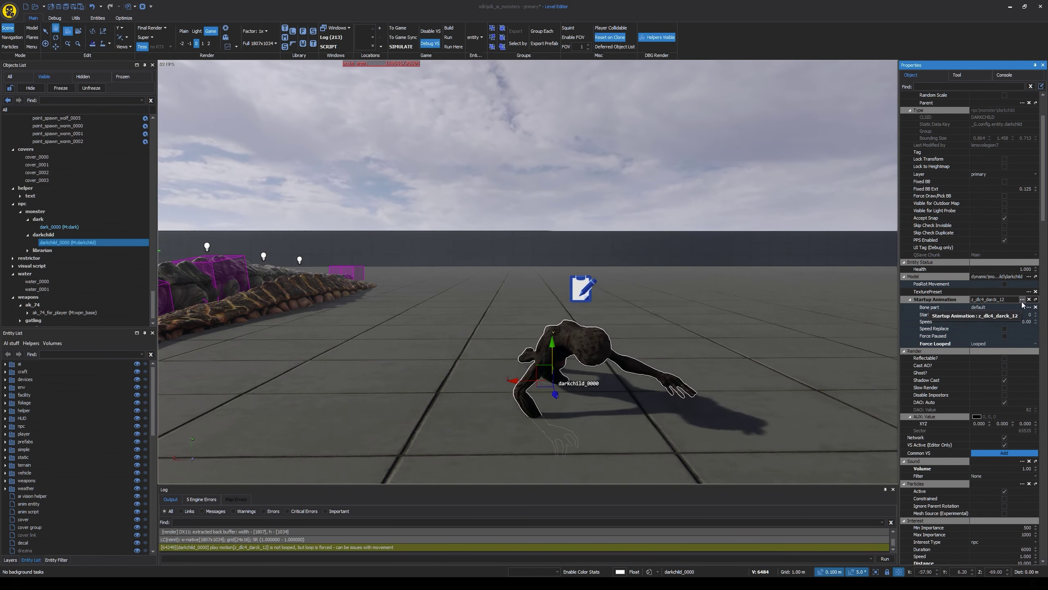
Change the darkchild's startup animation to z_dlc4_darck_13 and watch it play
left_click(1022, 300)
left_click(697, 331)
left_click(1030, 390)
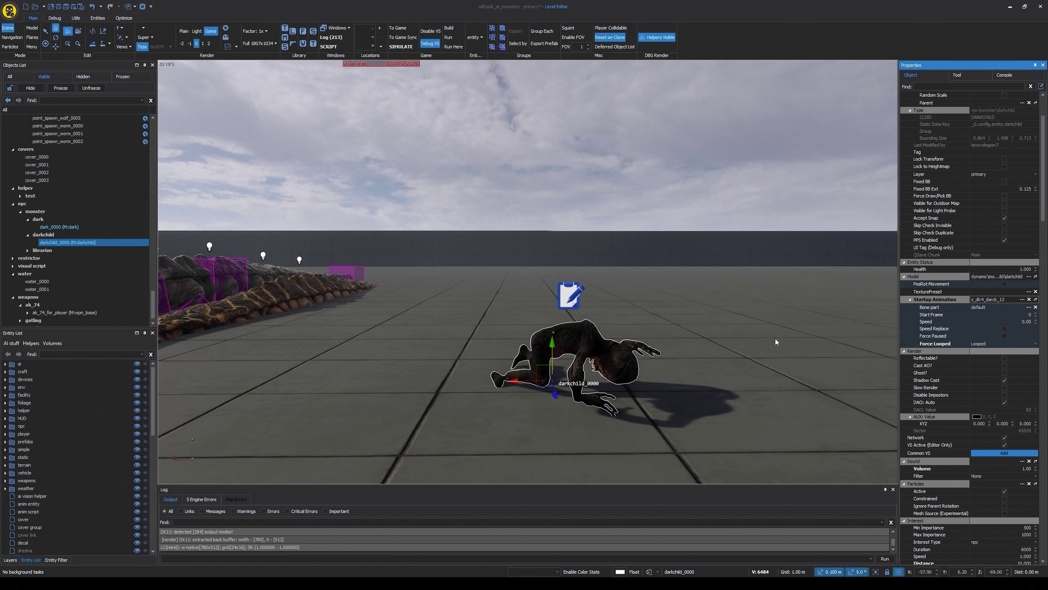
Preview z_dlc4_darck_16 and then test_run as the darkchild's startup animation
left_click(1023, 300)
double_click(709, 354)
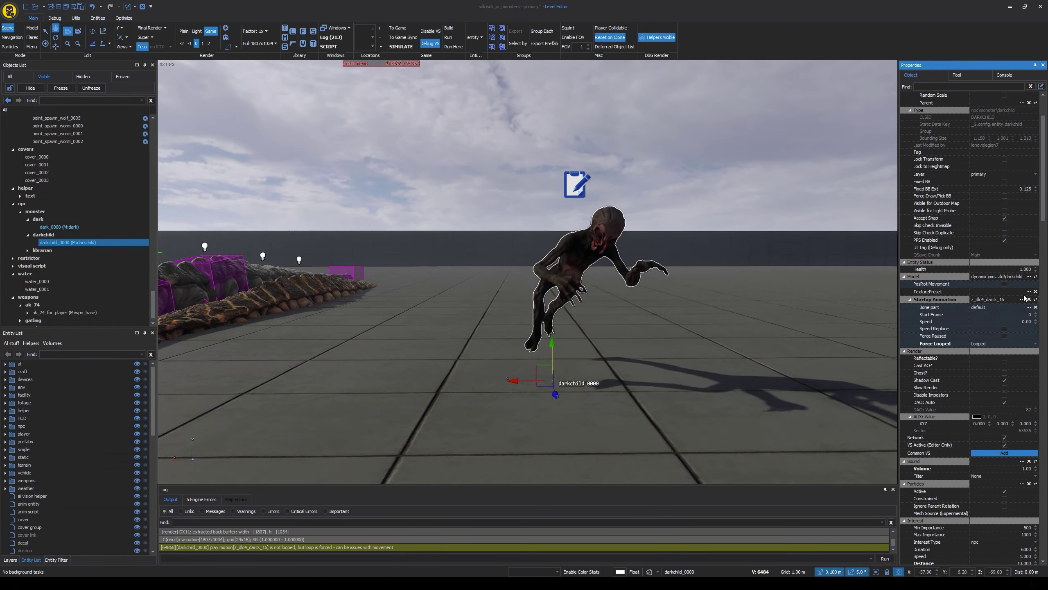
left_click(1021, 300)
double_click(697, 363)
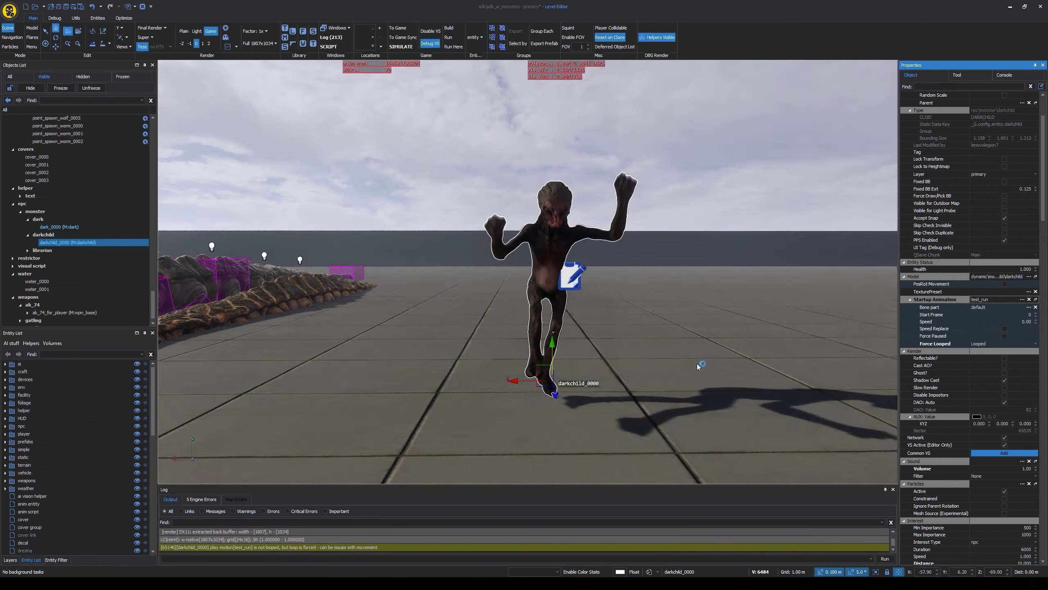